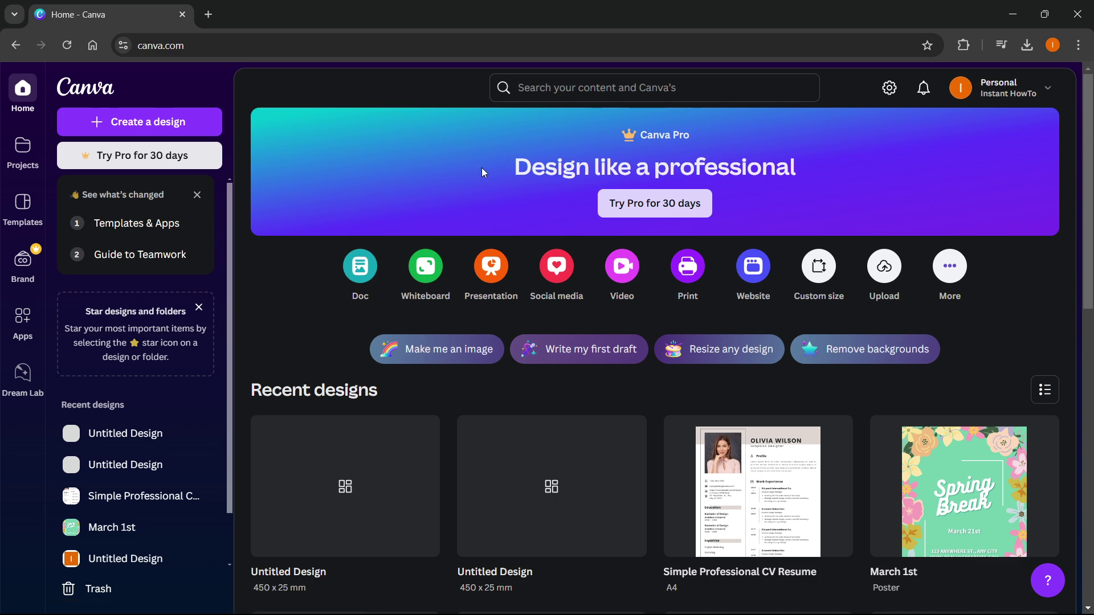
# Step: Start a custom-size 450 × 25 design, with the units set back to millimetres
pyautogui.click(163, 126)
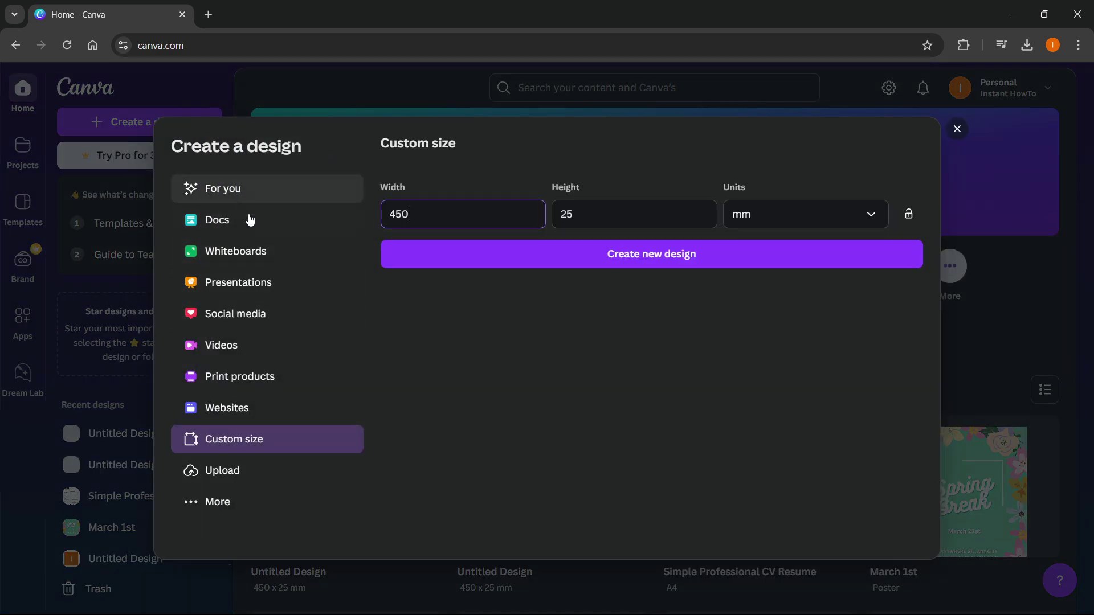
pyautogui.click(245, 444)
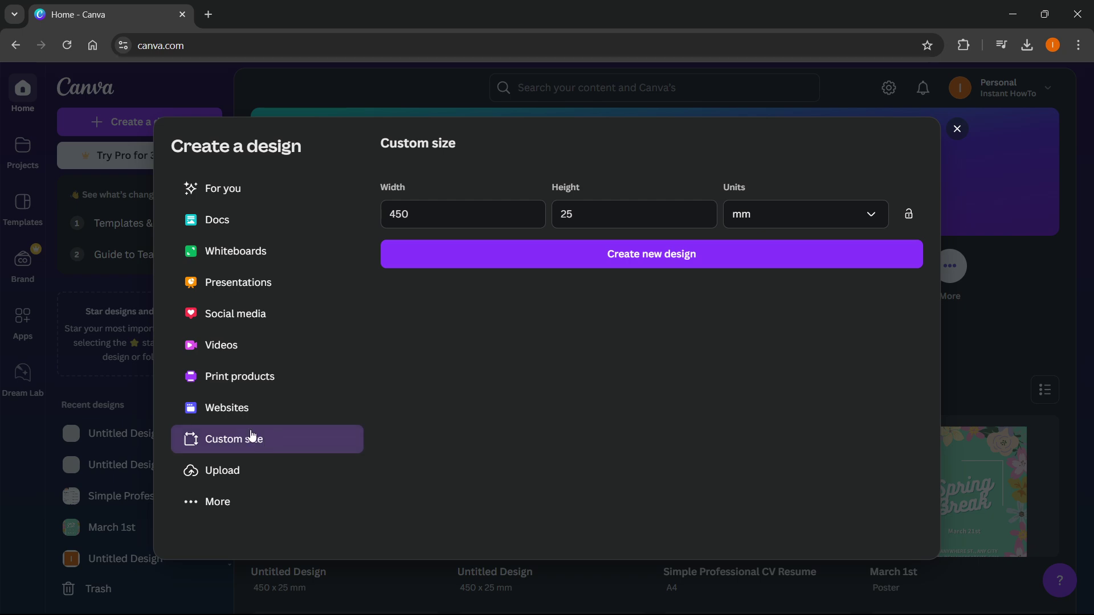
pyautogui.click(226, 193)
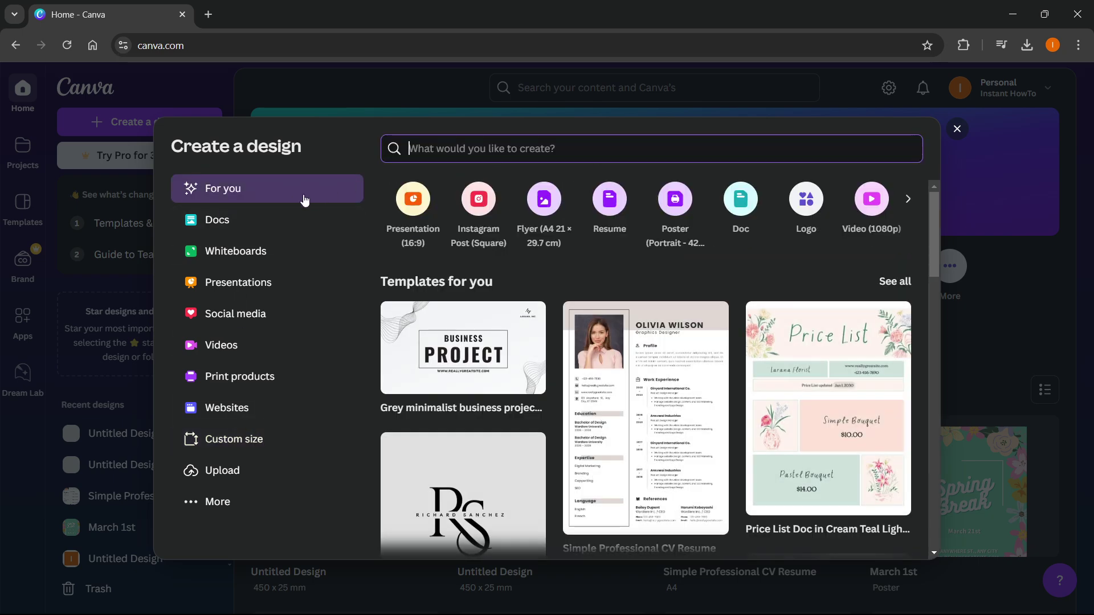
pyautogui.click(248, 221)
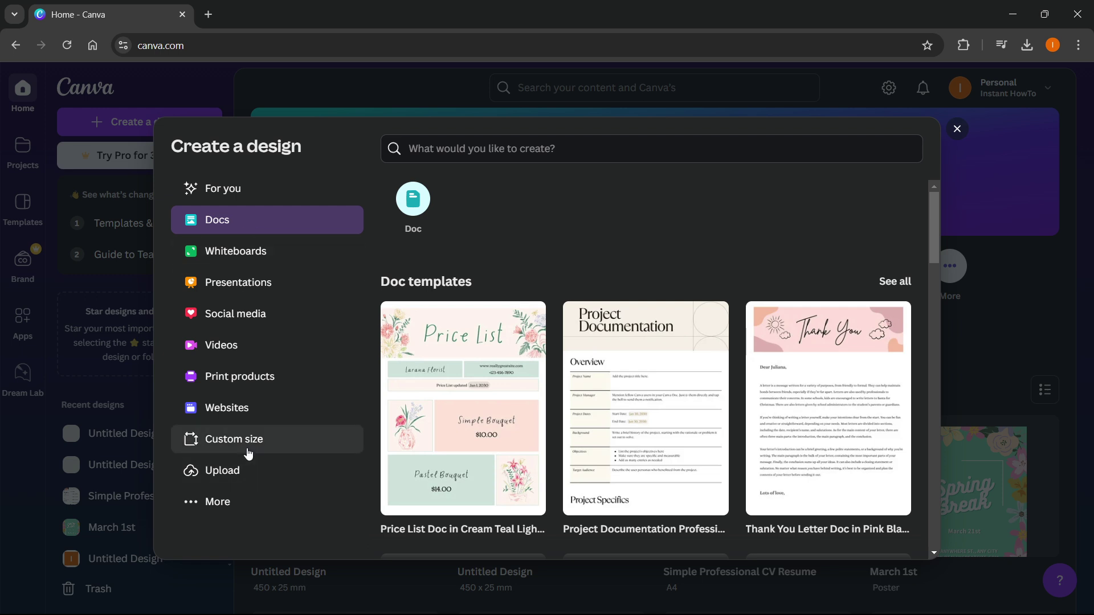
pyautogui.click(248, 449)
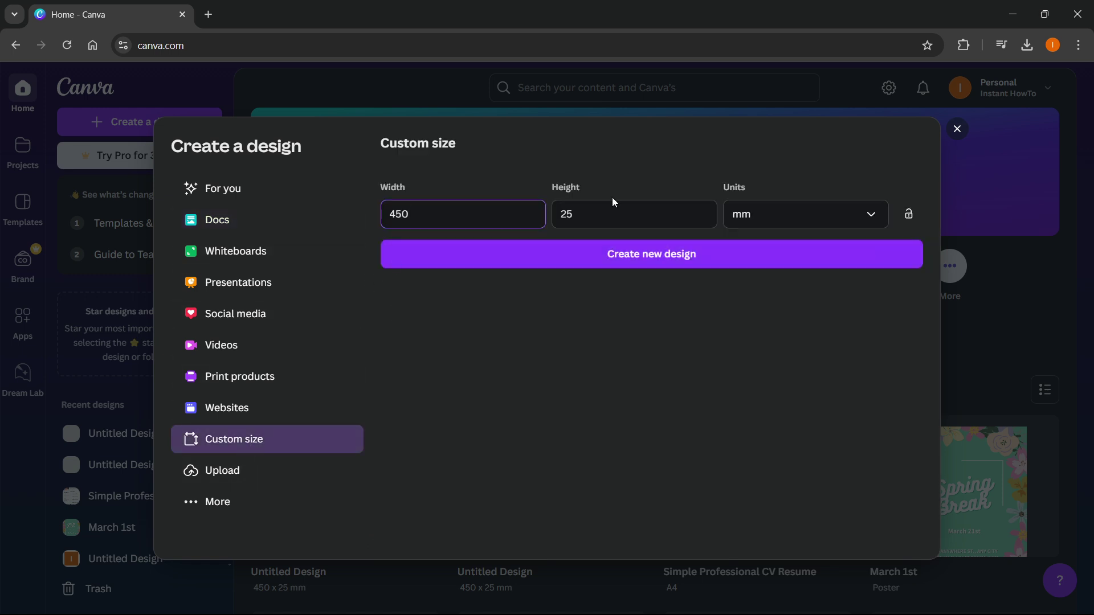
pyautogui.click(758, 216)
pyautogui.click(752, 255)
pyautogui.click(762, 225)
pyautogui.click(765, 315)
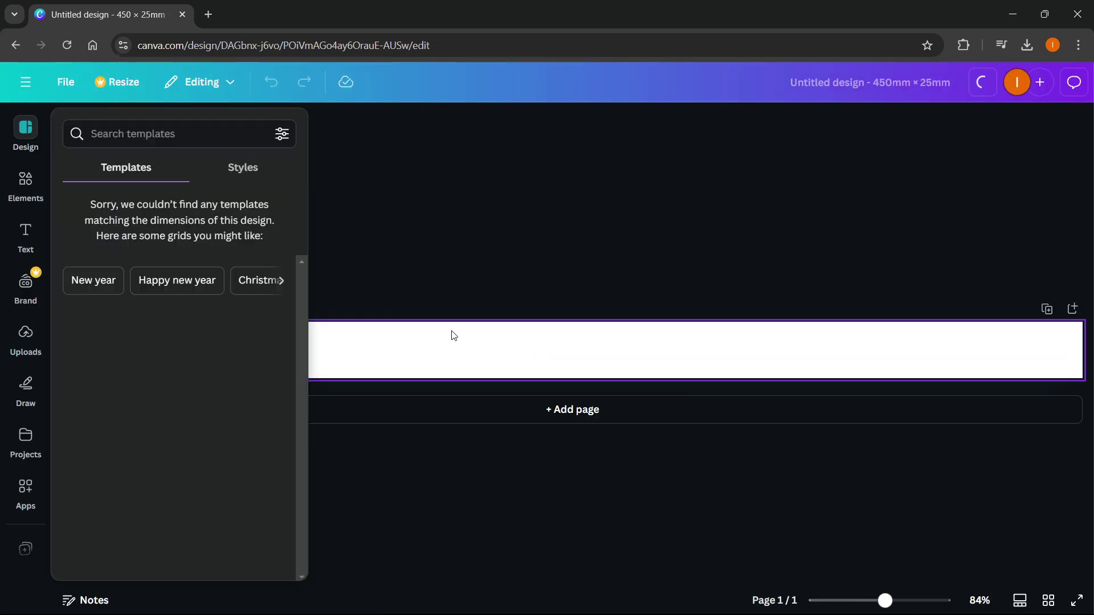
# Step: Zoom out to fit the strip and duplicate it into a second blank page
pyautogui.click(408, 183)
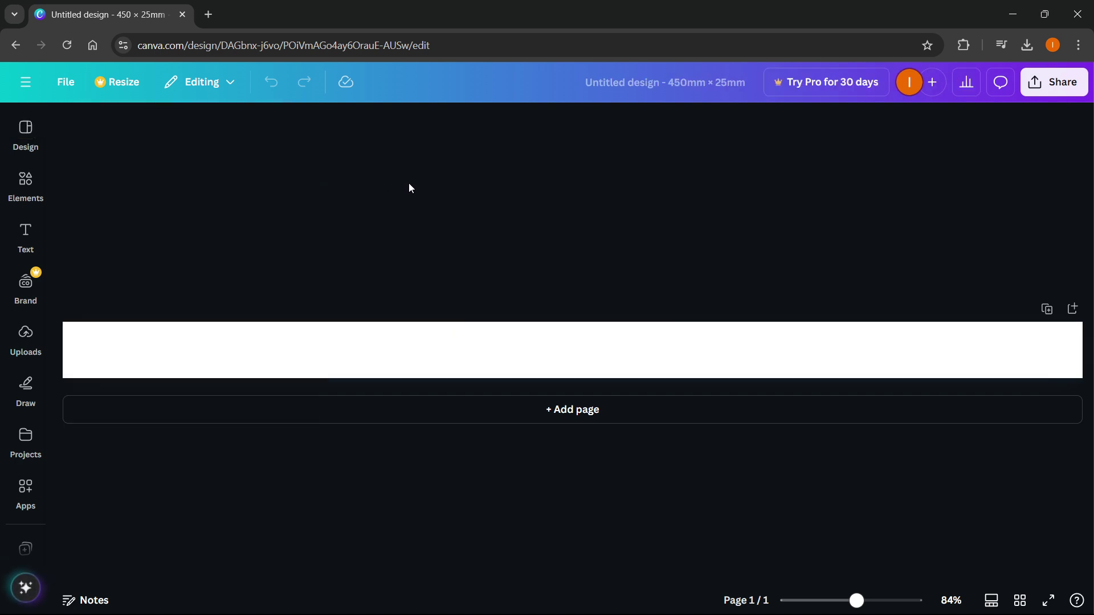
pyautogui.hotkey('ctrl', '-')
pyautogui.hotkey('ctrl', '-')
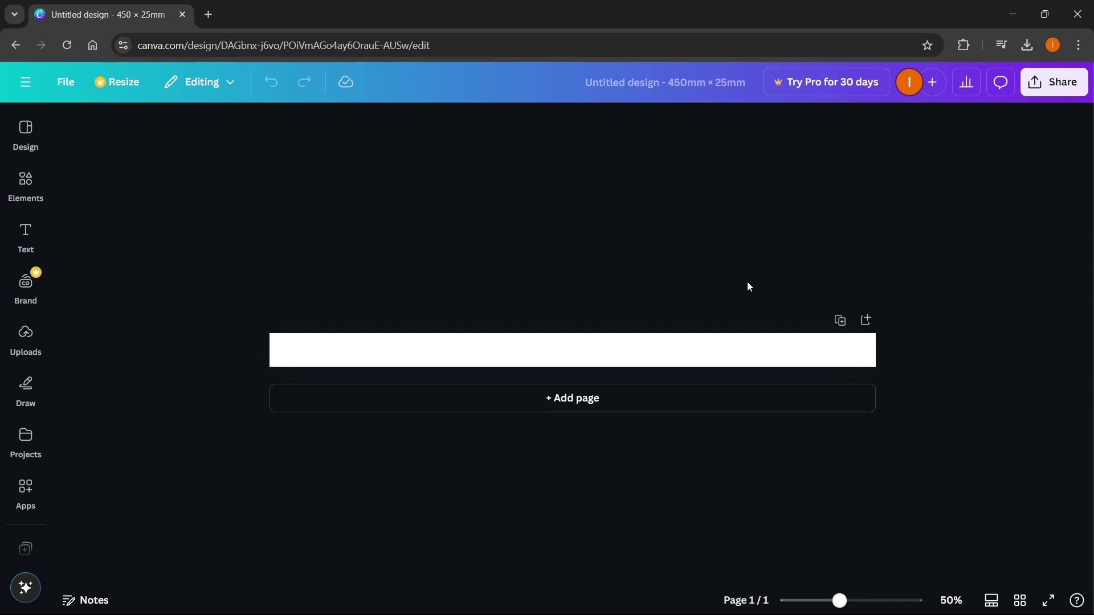
pyautogui.click(838, 320)
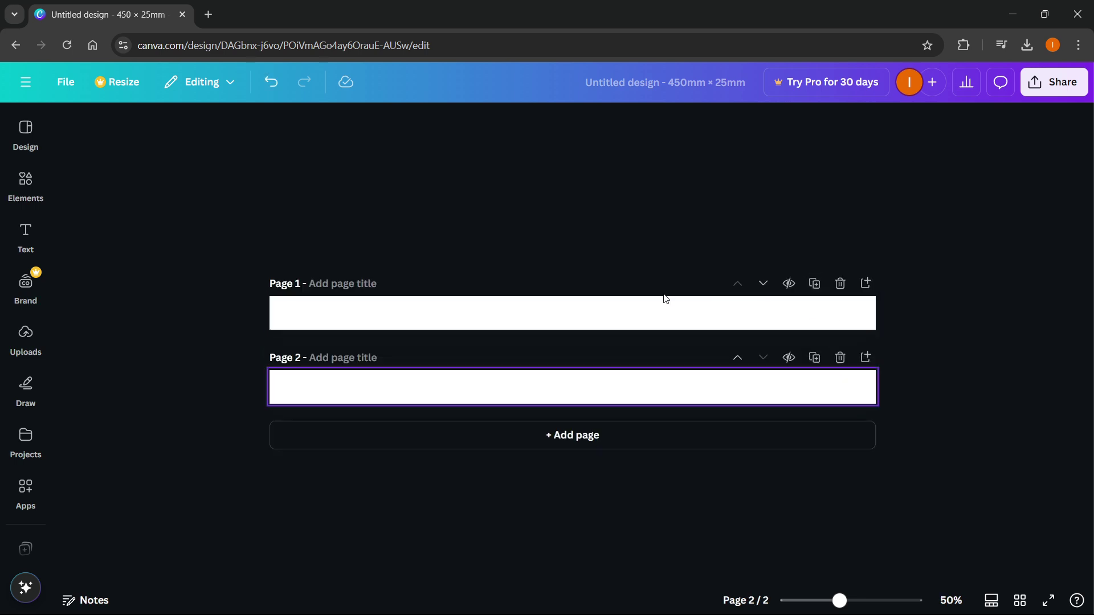
pyautogui.click(427, 260)
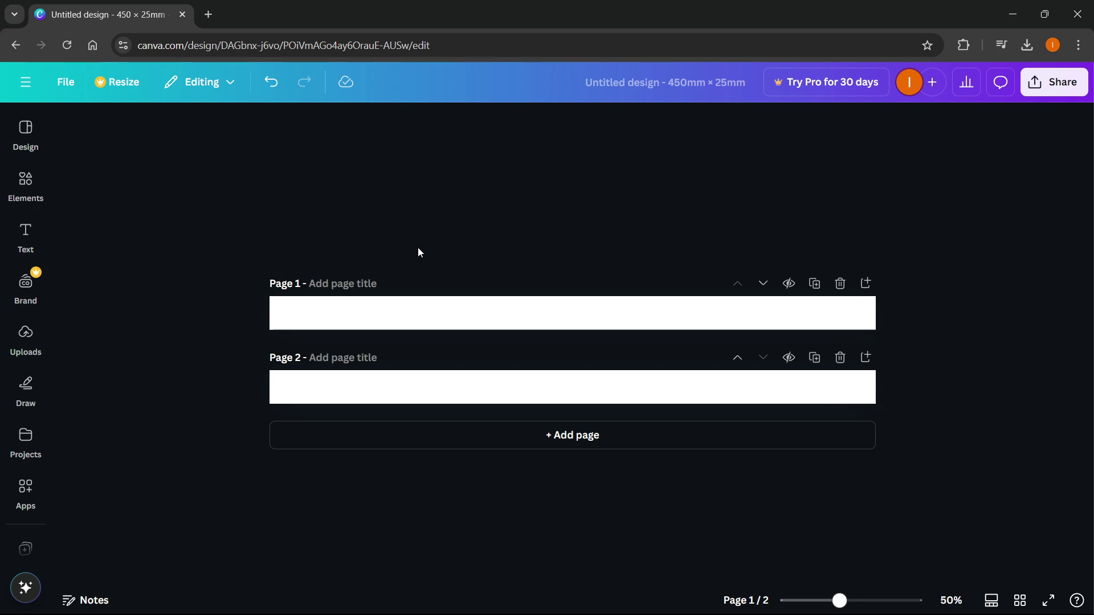
pyautogui.click(25, 182)
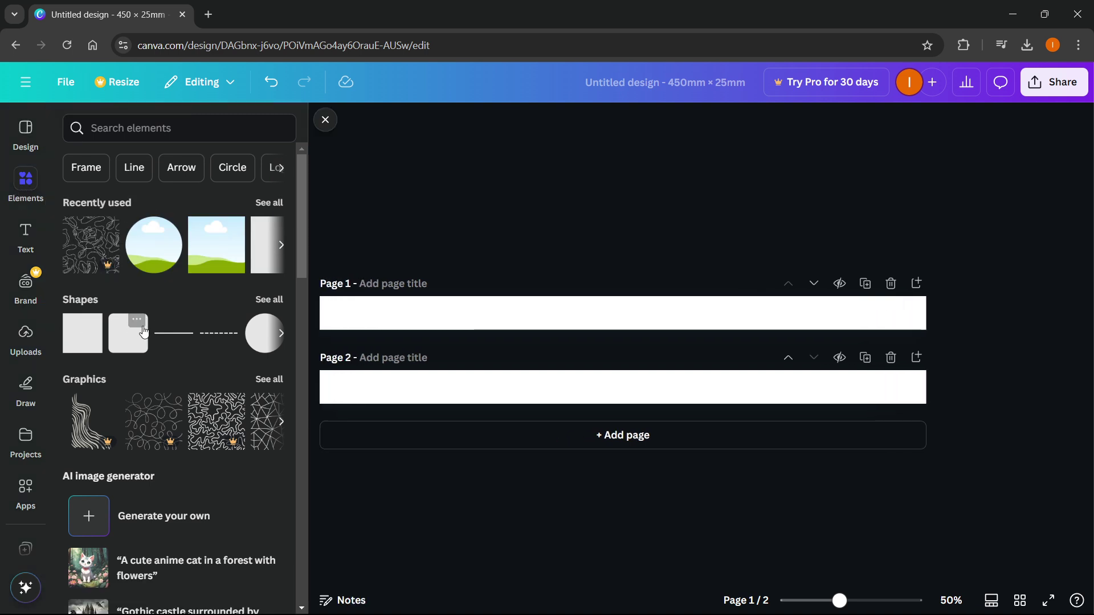
# Step: Stretch a square into a light-blue block at page 1's left end, deleting the stray copy on page 2
pyautogui.click(92, 345)
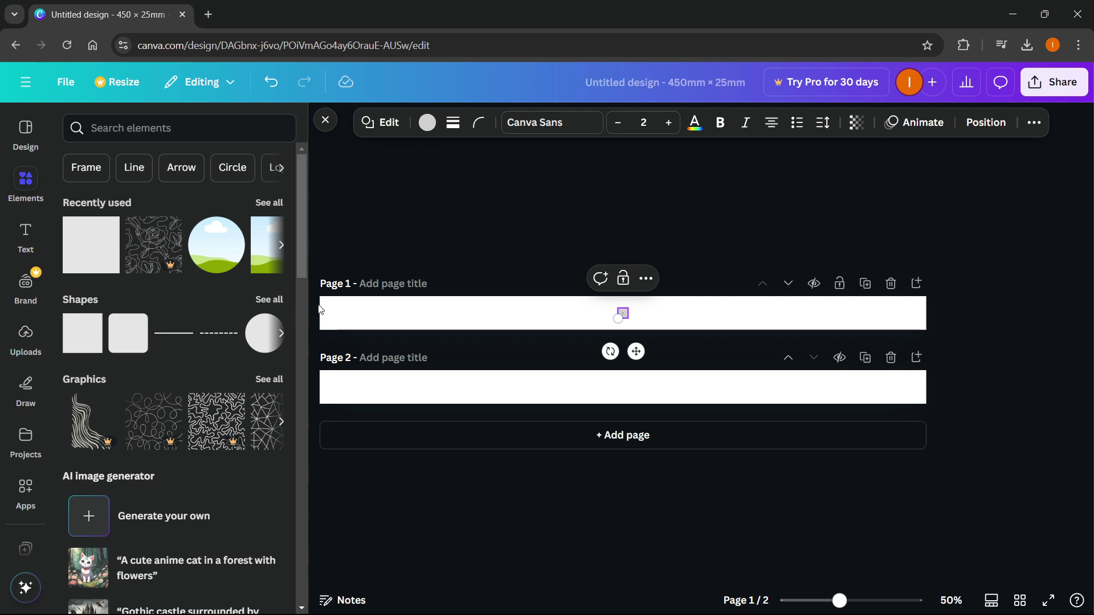
pyautogui.moveTo(619, 320); pyautogui.dragTo(377, 313)
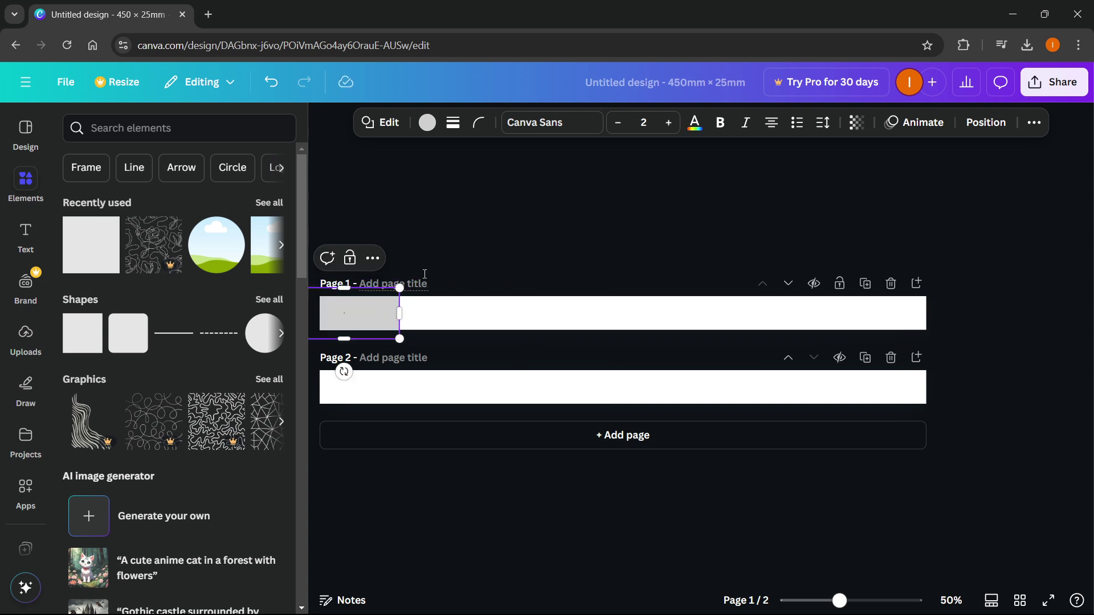
pyautogui.click(426, 122)
pyautogui.click(193, 466)
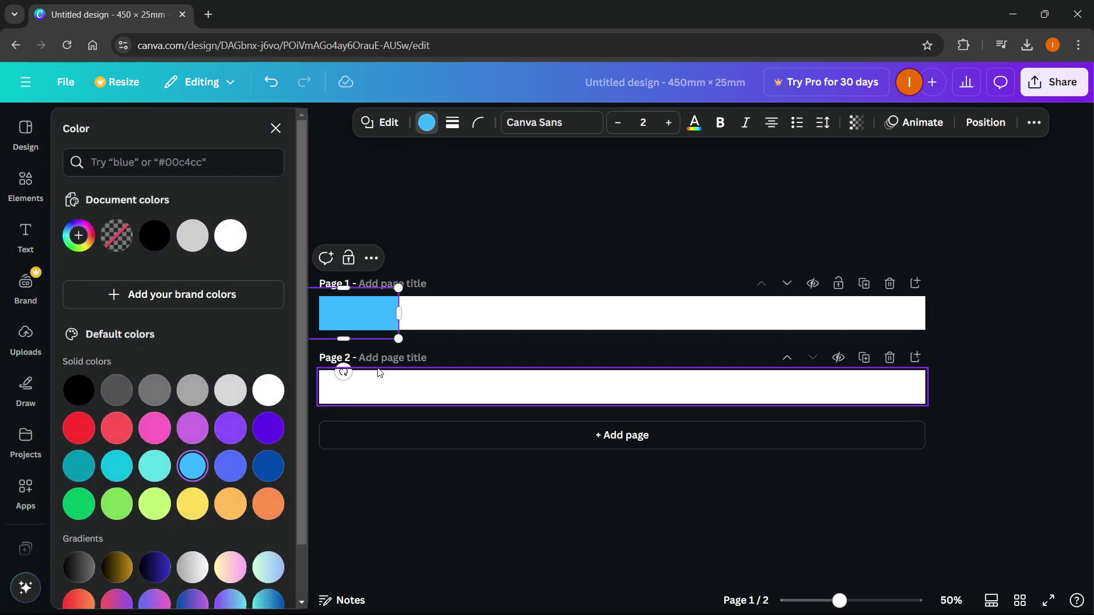
pyautogui.click(393, 304)
pyautogui.moveTo(391, 319); pyautogui.dragTo(402, 393)
pyautogui.press('Delete')
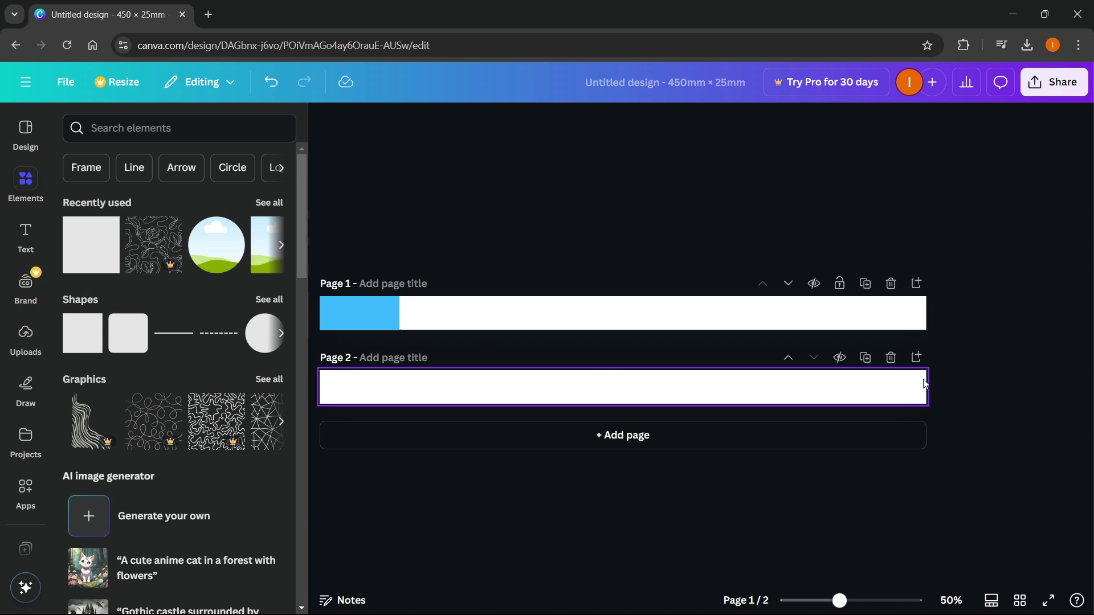
# Step: Delete page 2 and duplicate page 1 so both pages carry the blue left-end block
pyautogui.click(891, 358)
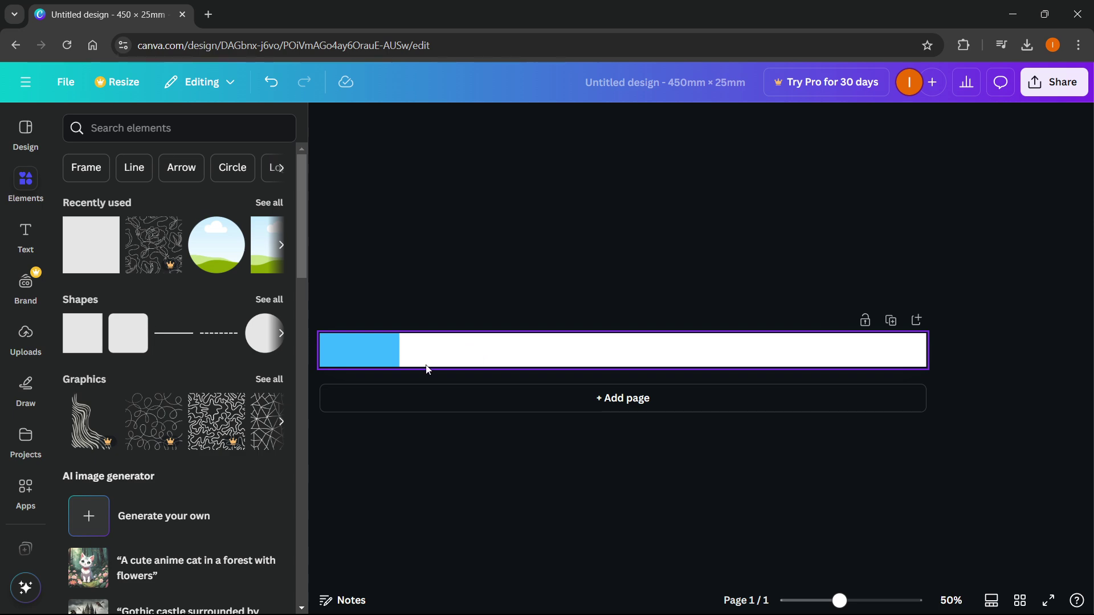
pyautogui.click(386, 352)
pyautogui.click(530, 316)
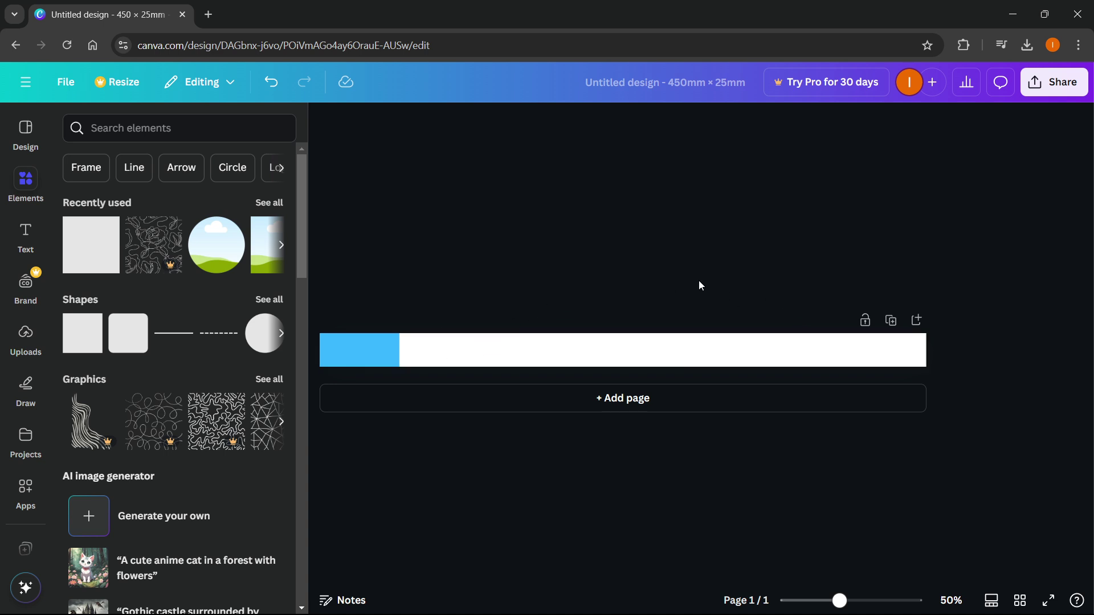
pyautogui.click(891, 320)
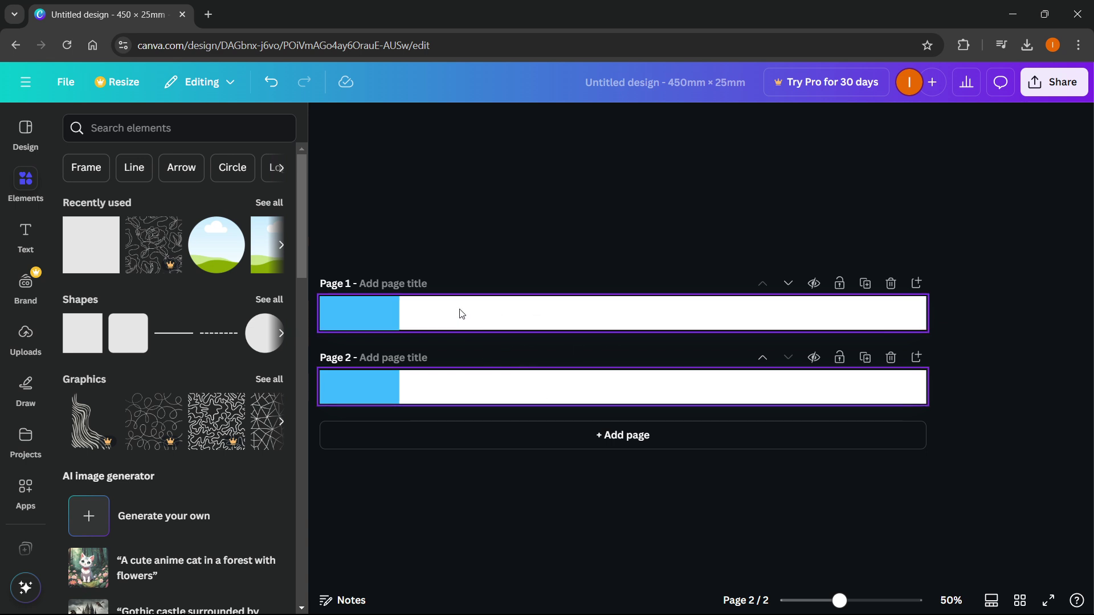
pyautogui.click(417, 245)
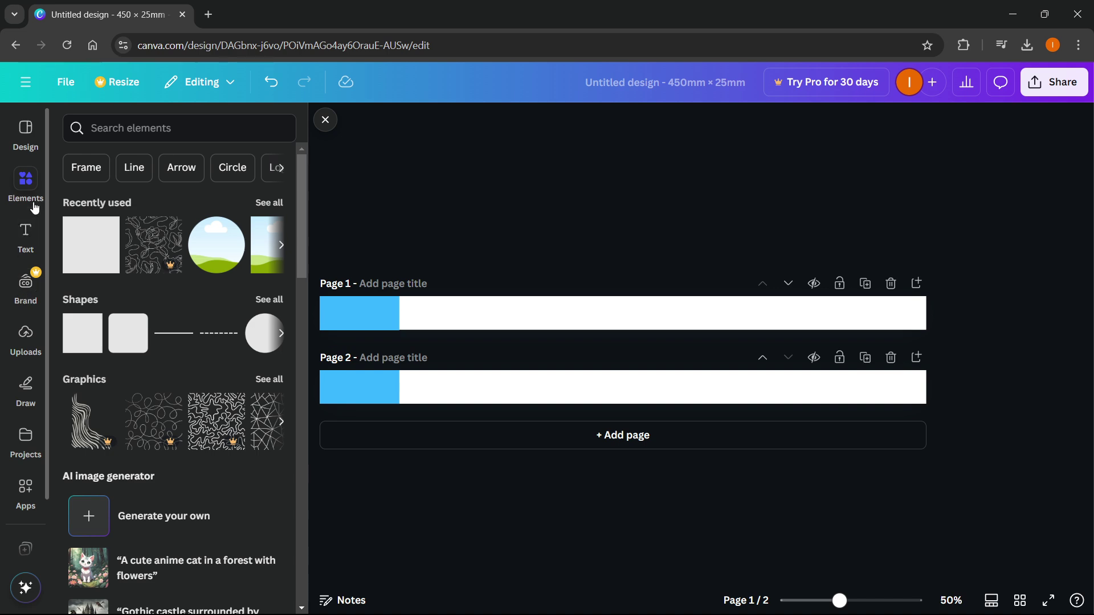
# Step: Search Elements for 'background' and browse the Graphics results for a pattern
pyautogui.scroll(-3, 100, 244)
pyautogui.scroll(3, 101, 243)
pyautogui.click(160, 128)
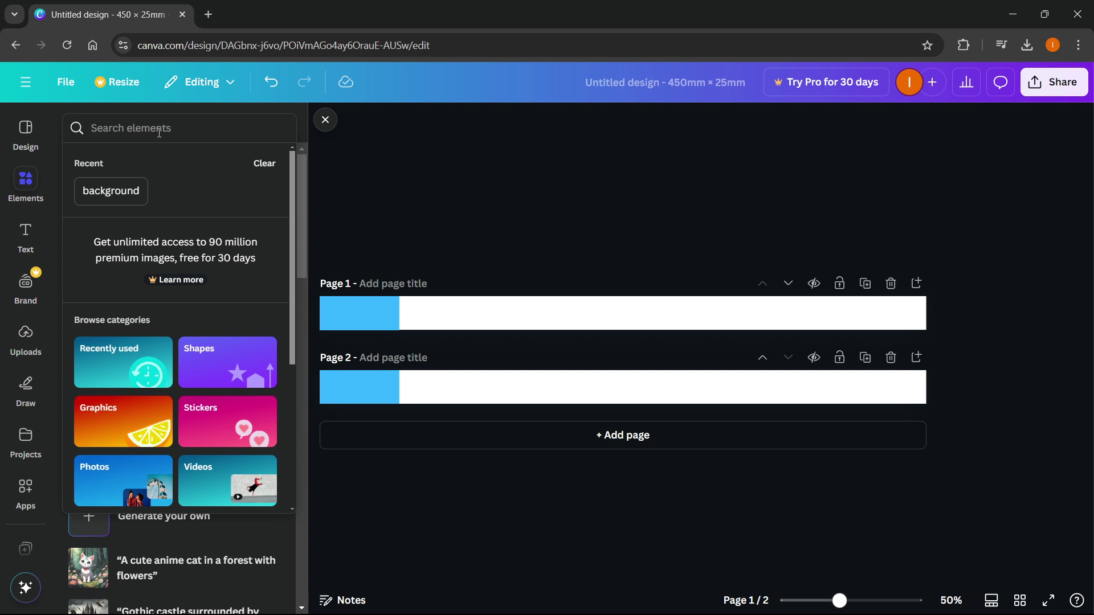
pyautogui.click(114, 192)
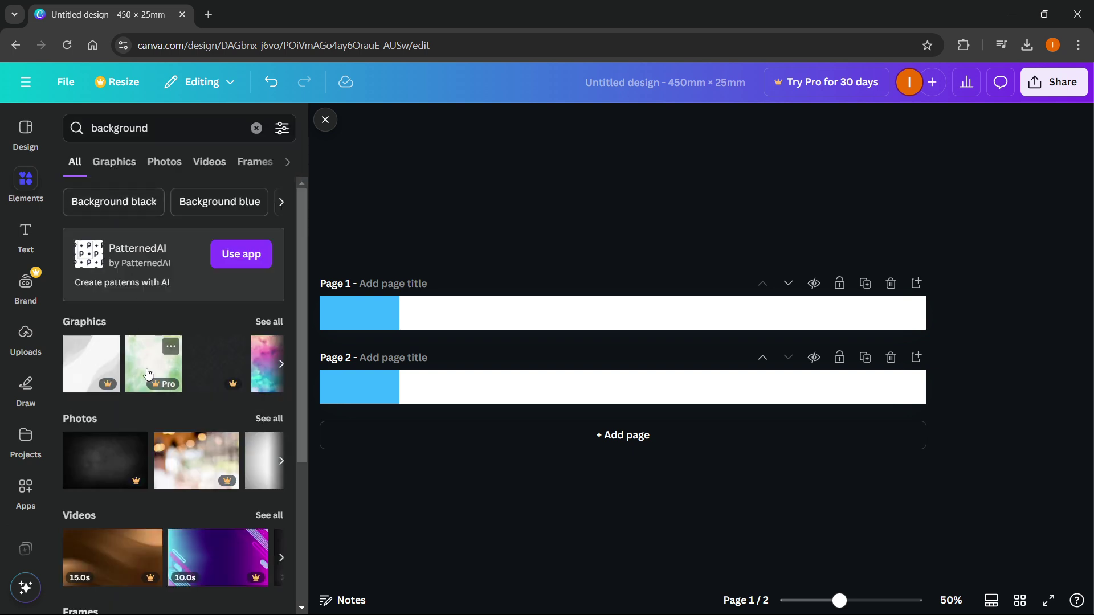
pyautogui.scroll(-3, 150, 379)
pyautogui.scroll(-2, 144, 370)
pyautogui.scroll(4, 143, 370)
pyautogui.click(121, 166)
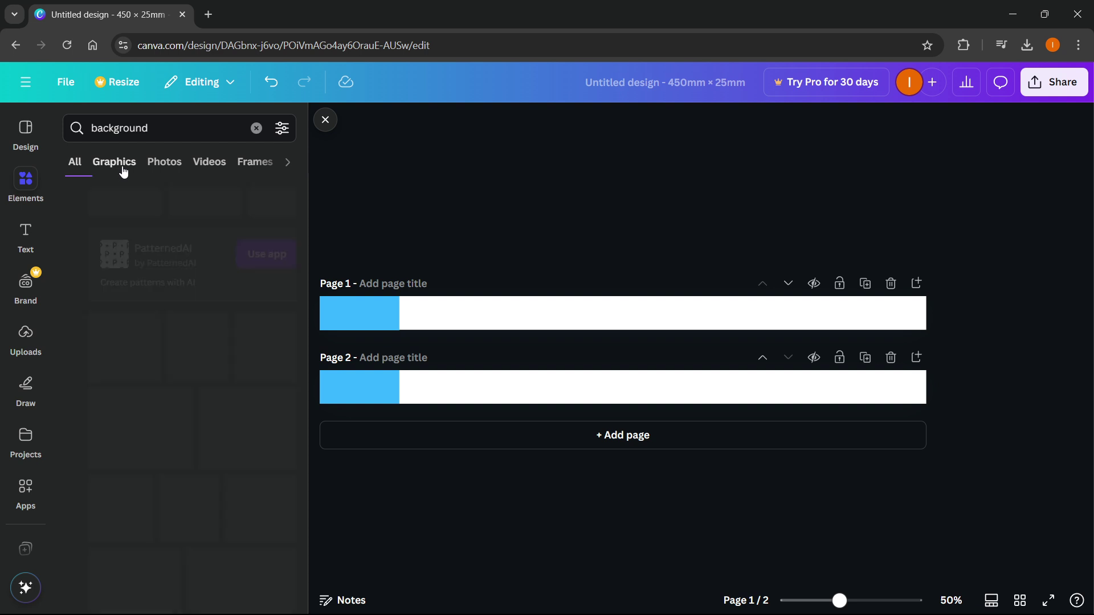
pyautogui.scroll(-7, 165, 426)
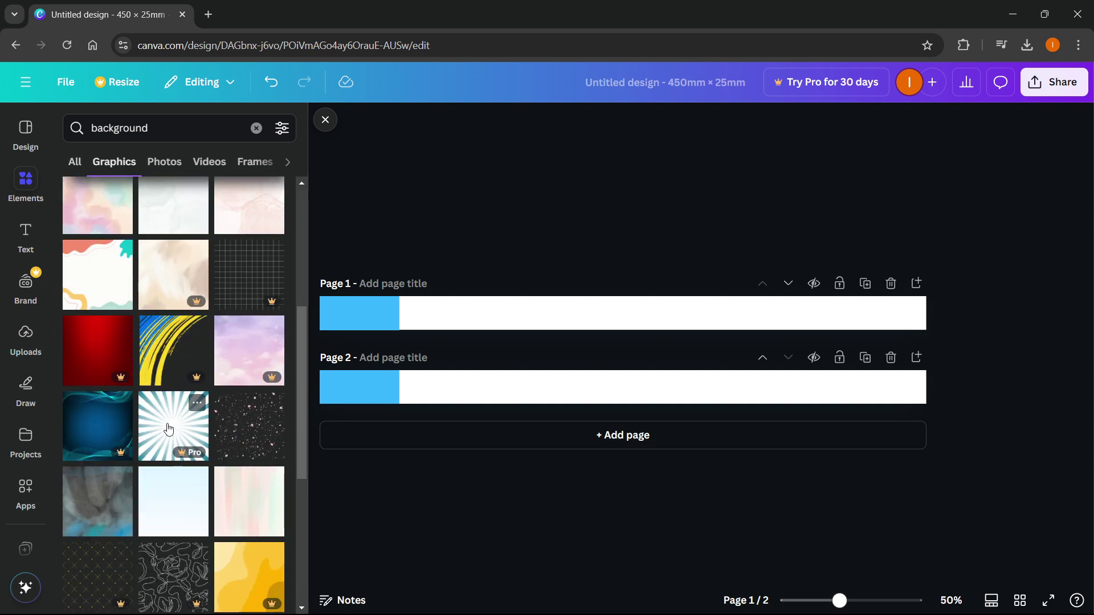
pyautogui.scroll(-1, 165, 426)
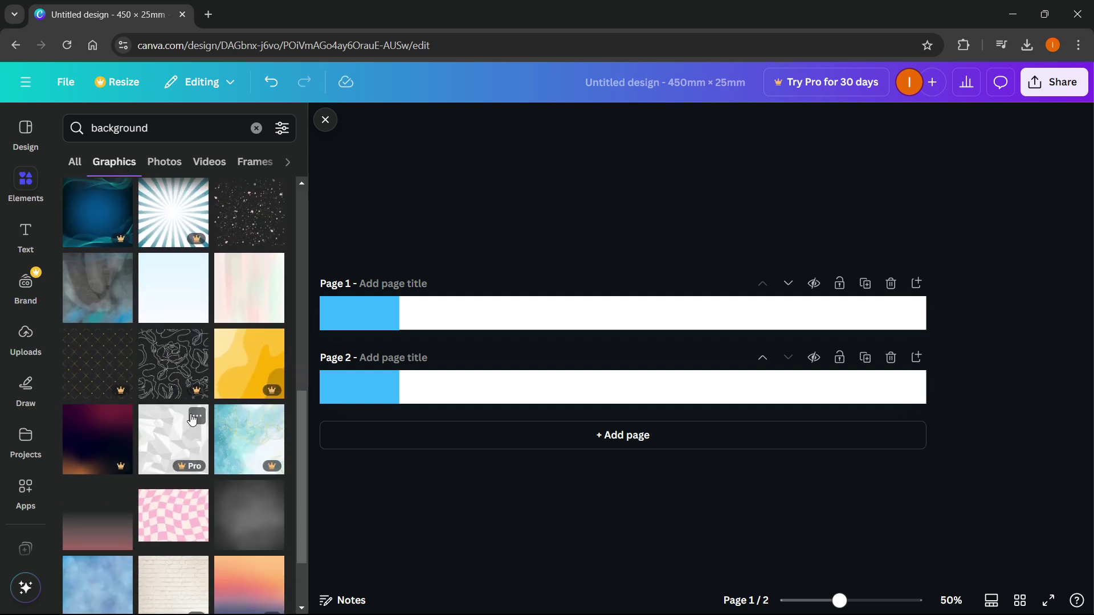
pyautogui.scroll(-7, 127, 451)
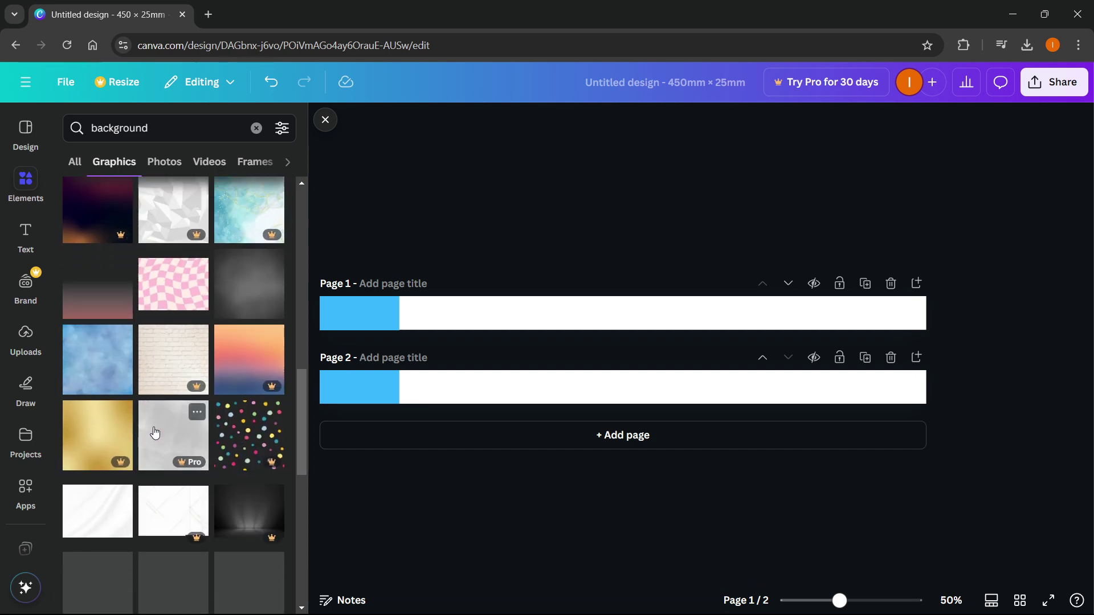
pyautogui.scroll(5, 155, 424)
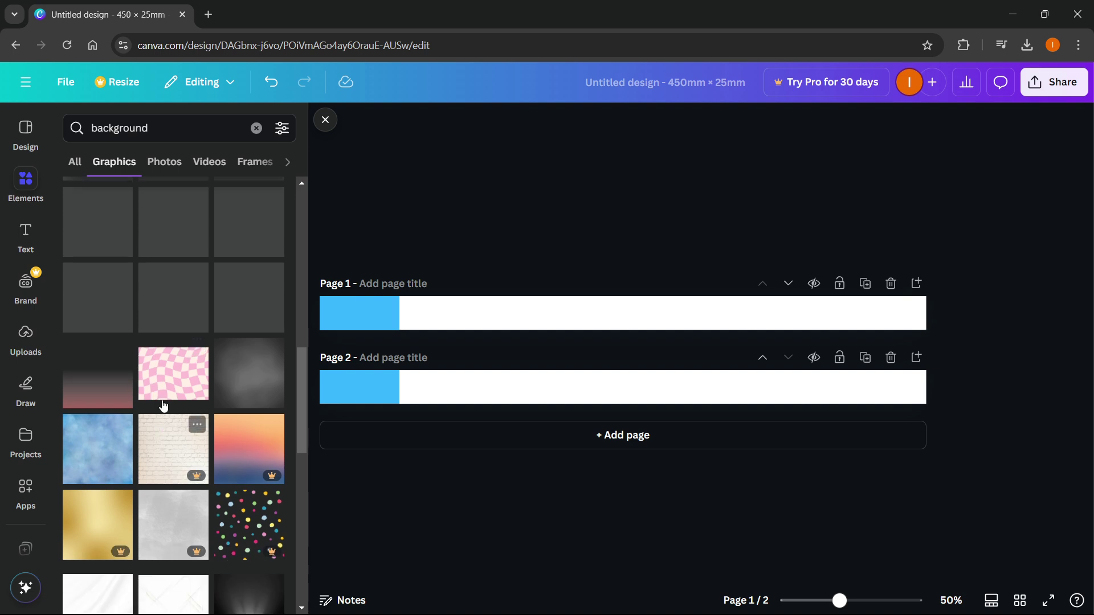
# Step: Add the grey geometric graphic, enlarge it, and place it over page 1's white area
pyautogui.scroll(-1, 175, 430)
pyautogui.scroll(1, 174, 433)
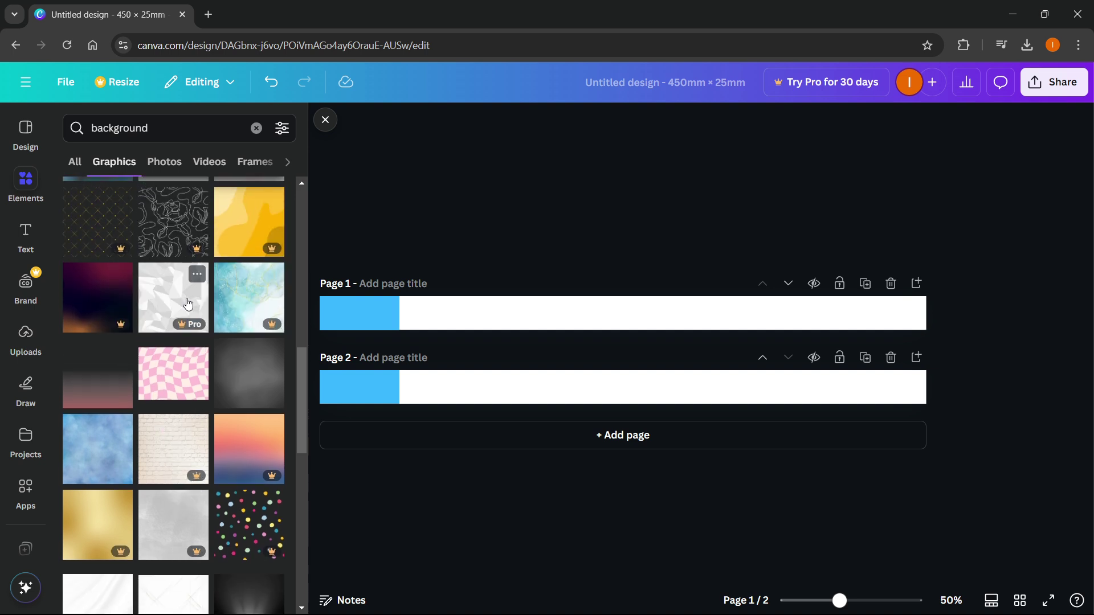
pyautogui.click(175, 439)
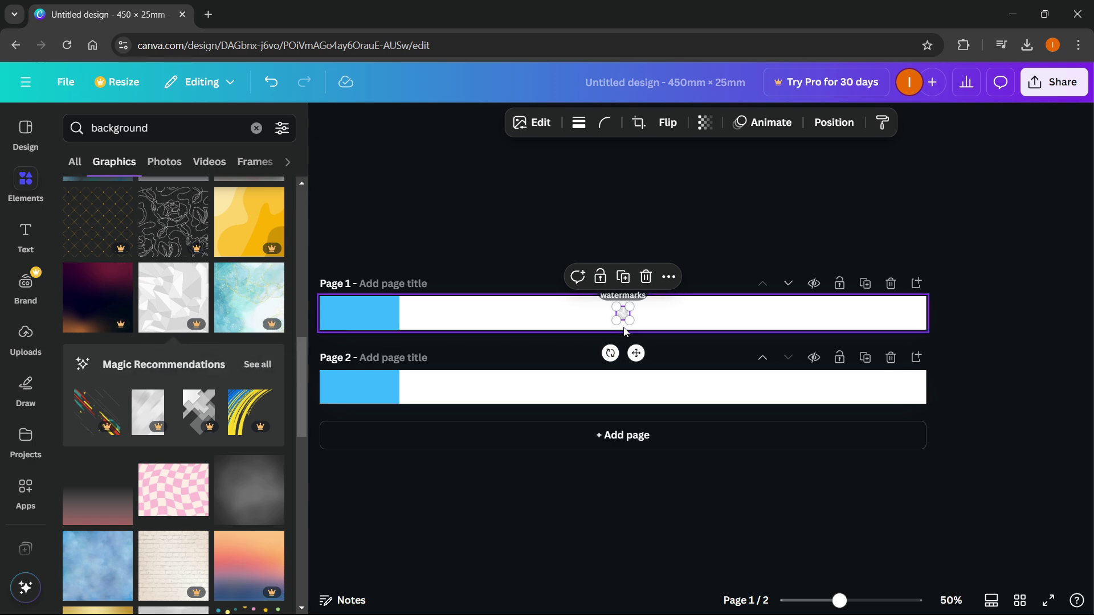
pyautogui.moveTo(628, 321); pyautogui.dragTo(848, 392)
pyautogui.moveTo(684, 340); pyautogui.dragTo(823, 273)
pyautogui.moveTo(826, 319); pyautogui.dragTo(491, 316)
pyautogui.click(478, 213)
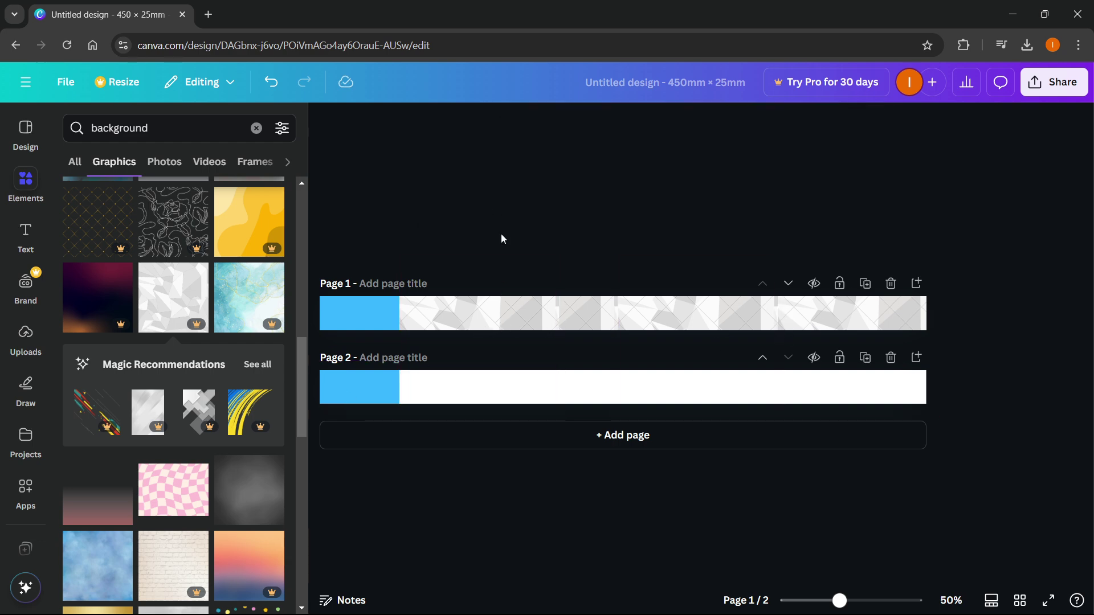
# Step: Replace the background search with a 'stars' search filtered to Graphics
pyautogui.scroll(10, 173, 275)
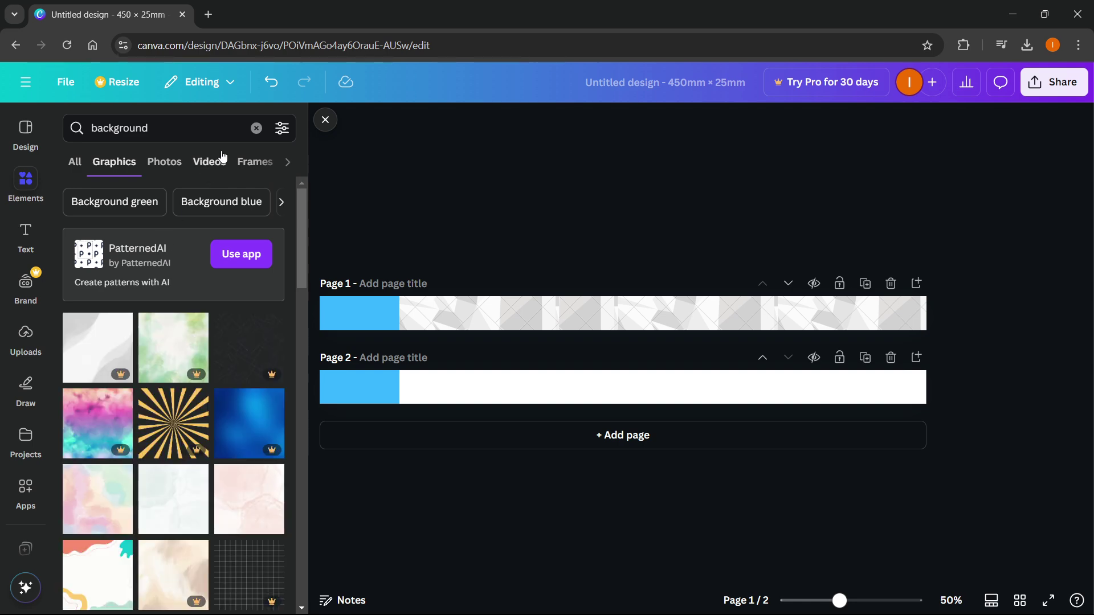
pyautogui.click(257, 127)
pyautogui.write('stars')
pyautogui.press('Return')
pyautogui.scroll(-3, 93, 283)
pyautogui.scroll(3, 136, 240)
pyautogui.click(159, 165)
# Step: Add the yellow stars graphic, resize it to the strip, and duplicate it with Ctrl+D
pyautogui.click(253, 437)
pyautogui.moveTo(611, 325); pyautogui.dragTo(897, 340)
pyautogui.hotkey('ctrl', 'd')
pyautogui.hotkey('ctrl', 'd')
pyautogui.hotkey('ctrl', 'd')
pyautogui.hotkey('ctrl', 'd')
pyautogui.hotkey('ctrl', 'd')
pyautogui.click(1009, 341)
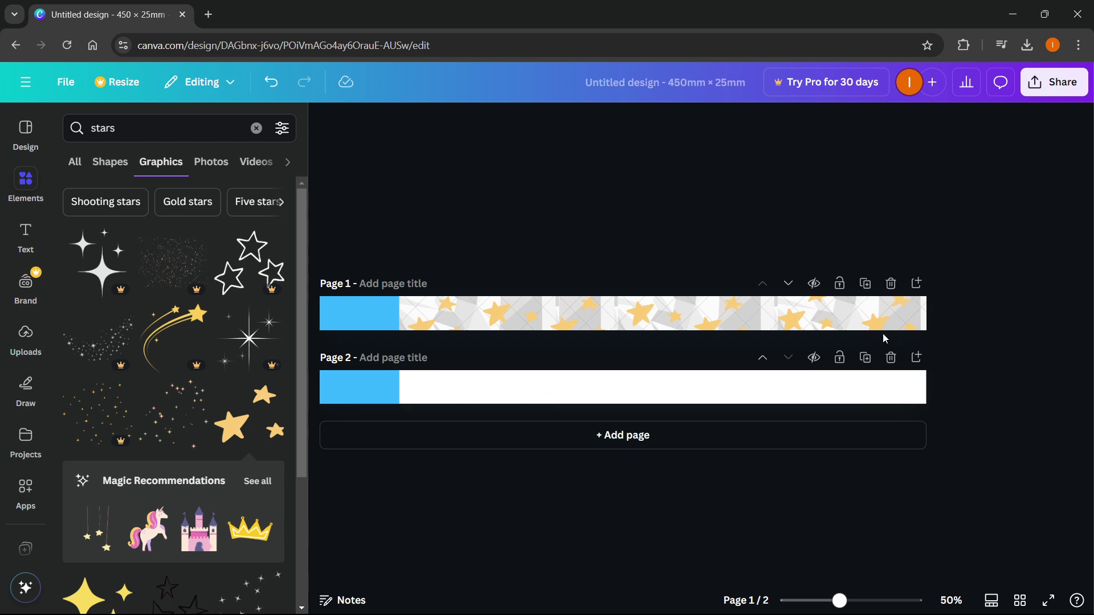
# Step: Delete the plain page 2 and duplicate the finished page 1 in its place
pyautogui.click(890, 357)
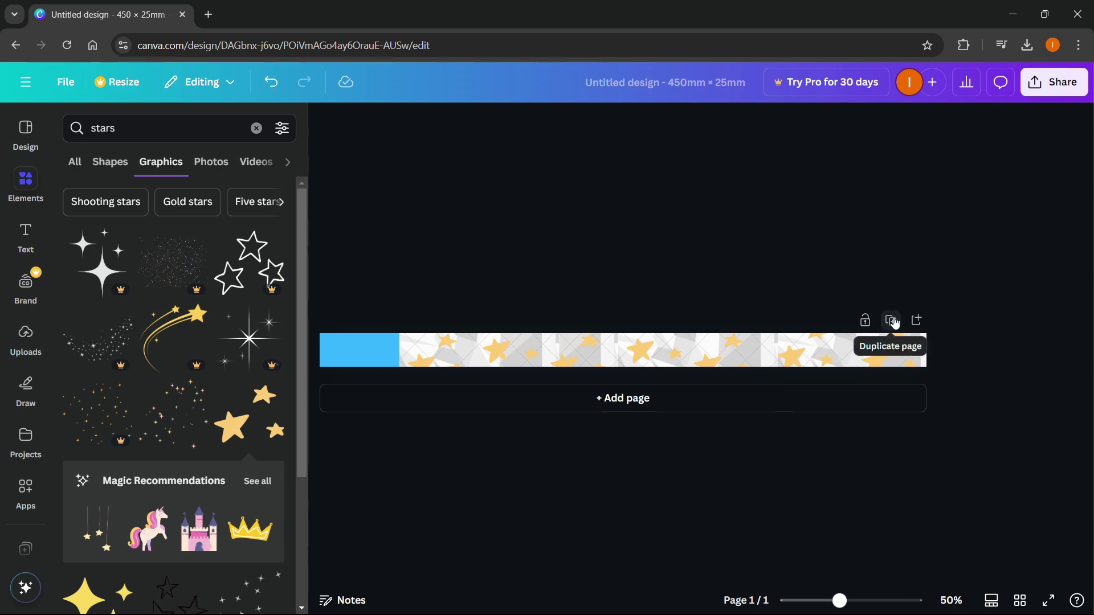
pyautogui.click(891, 321)
pyautogui.click(667, 229)
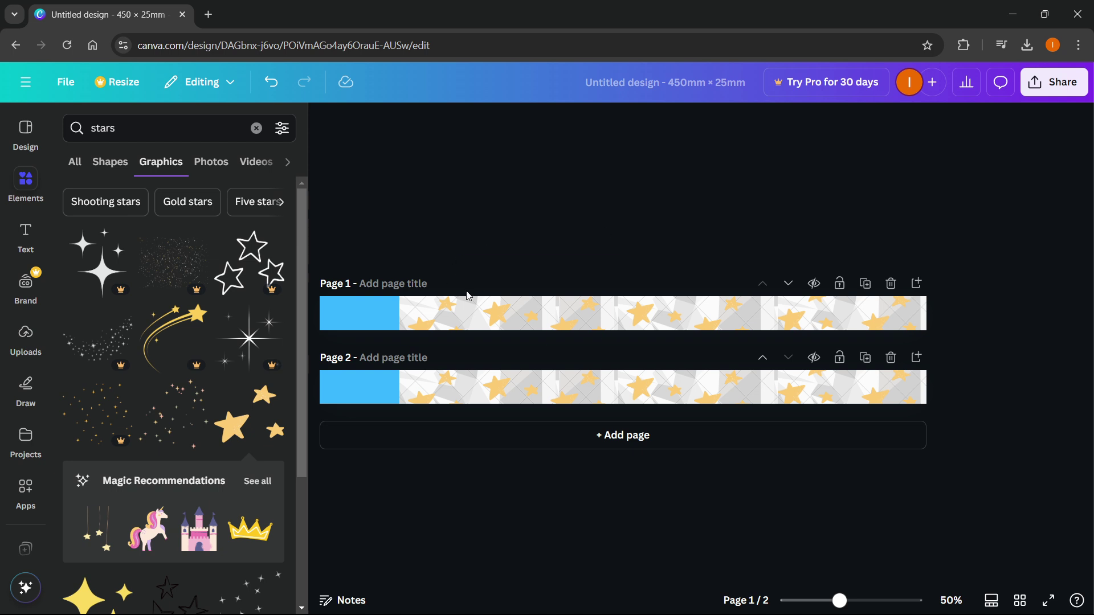
# Step: Request a PNG download of all 2 pages through Share > Download
pyautogui.click(1047, 84)
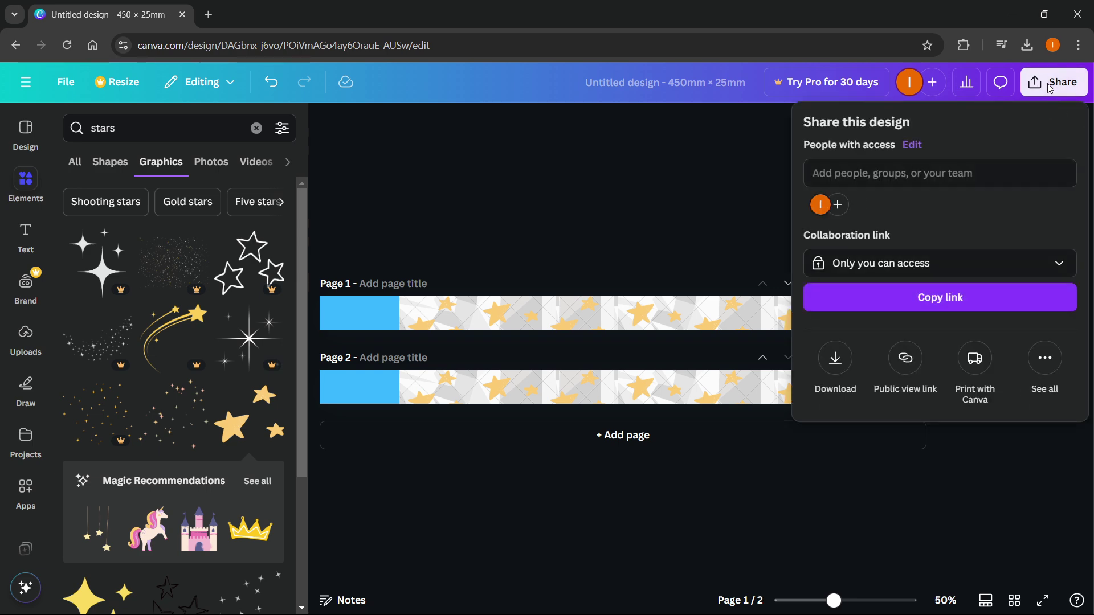
pyautogui.click(836, 359)
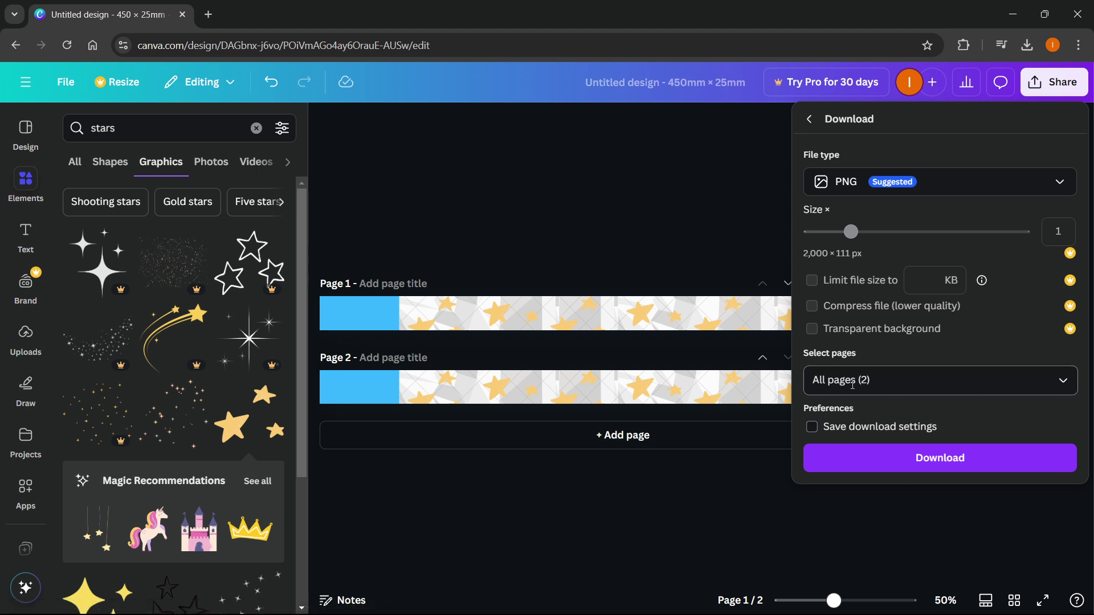
pyautogui.click(909, 460)
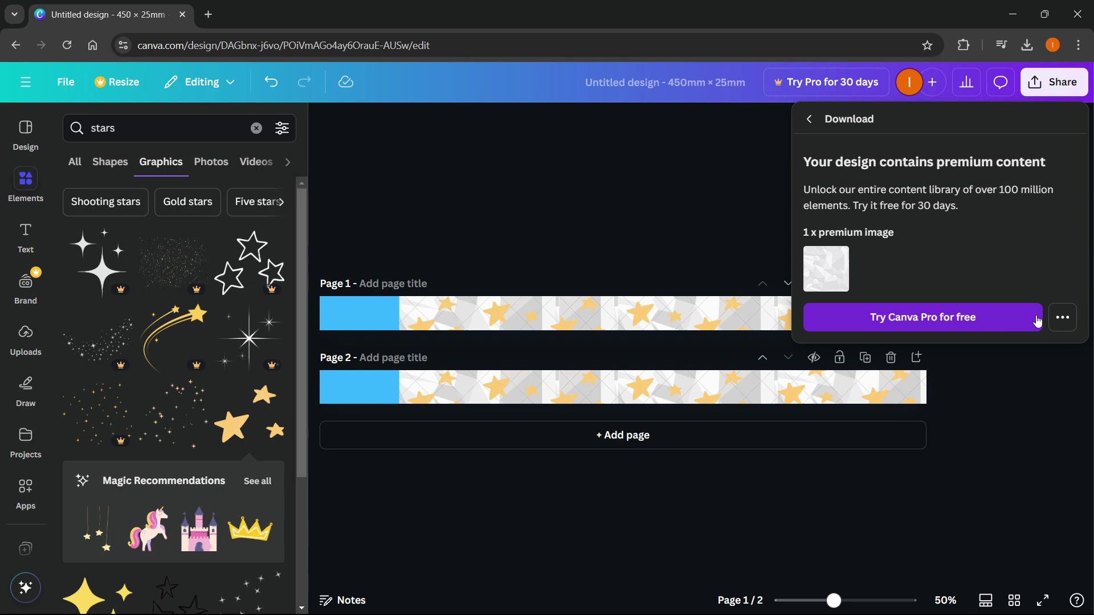
# Step: Download both pages as a free watermarked PNG draft, saved as Untitled design.zip
pyautogui.click(1063, 318)
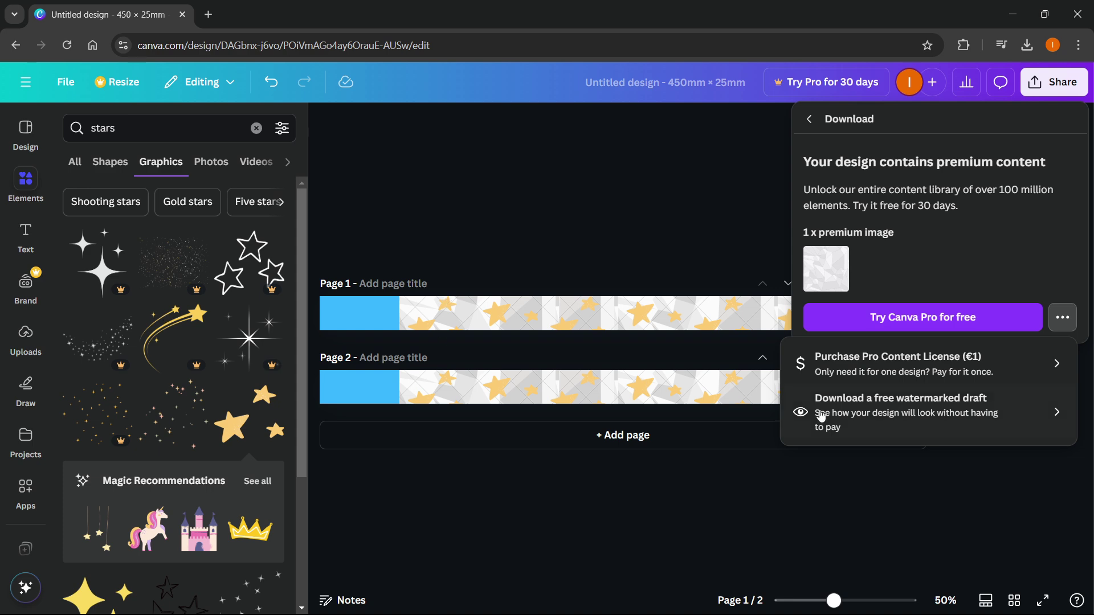
pyautogui.click(850, 424)
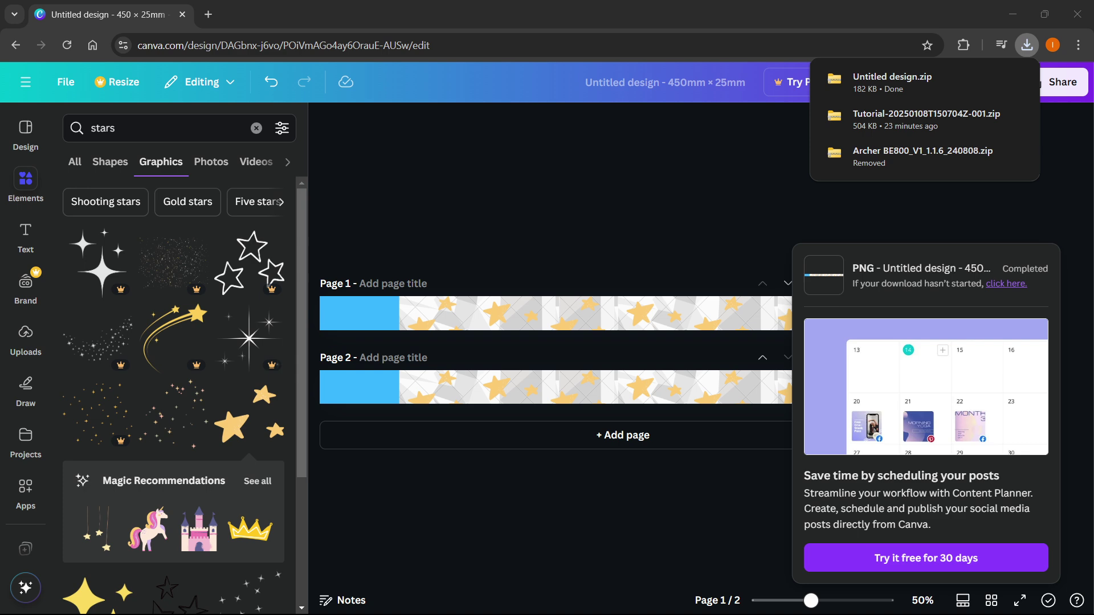
# Step: Extract Untitled design.zip into an Untitled design folder in Downloads
pyautogui.moveTo(466, 224); pyautogui.dragTo(513, 103)
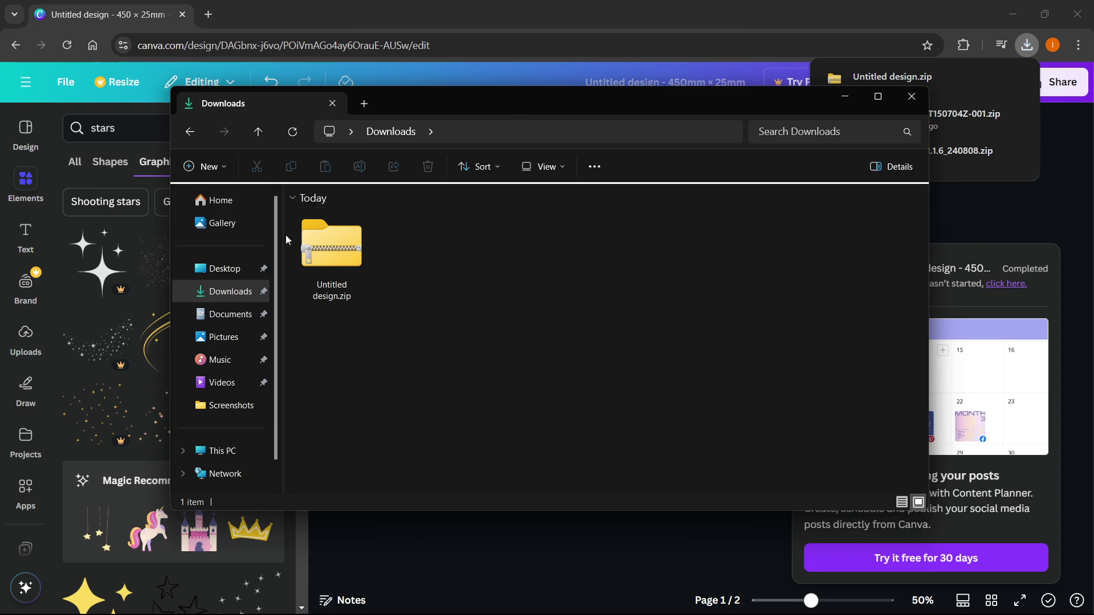
pyautogui.click(329, 251)
pyautogui.rightClick(329, 251)
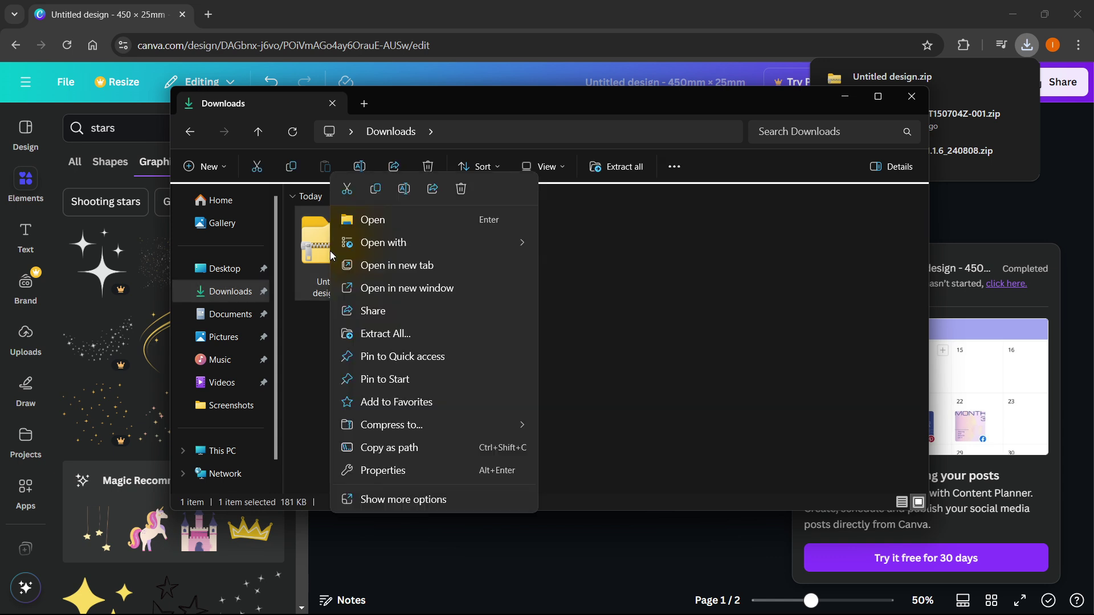
pyautogui.click(401, 338)
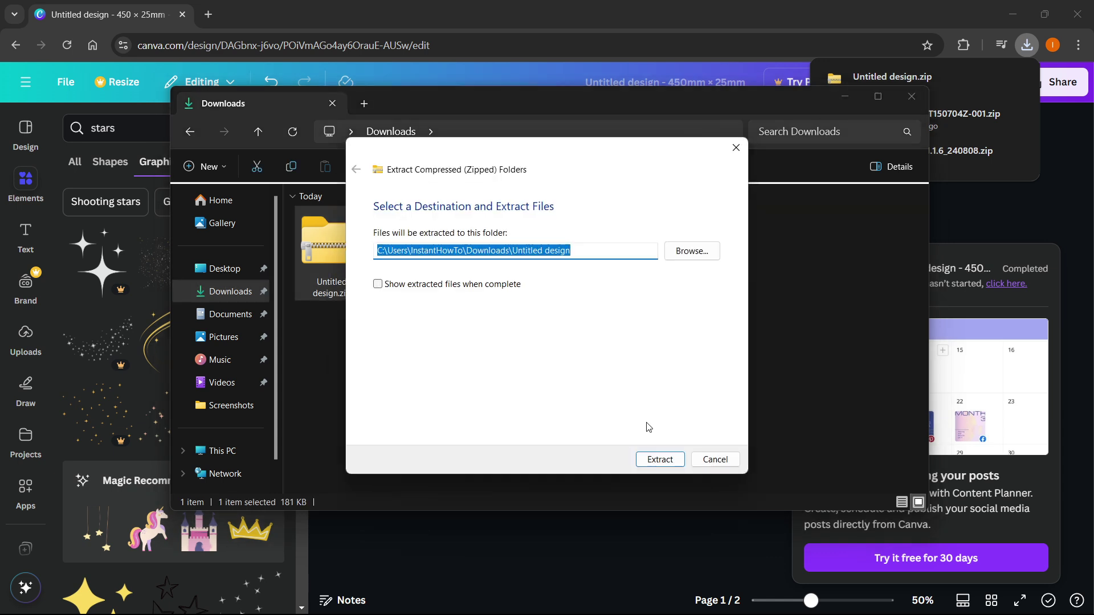
pyautogui.click(670, 463)
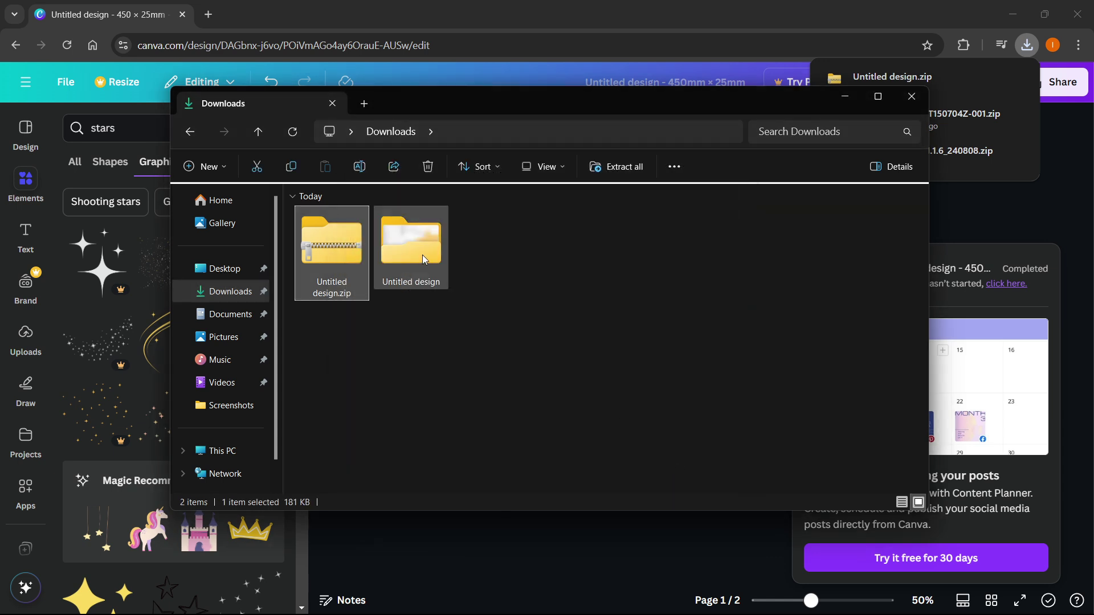
# Step: Open the Untitled design folder and show 1.png and 2.png as large thumbnails
pyautogui.doubleClick(423, 255)
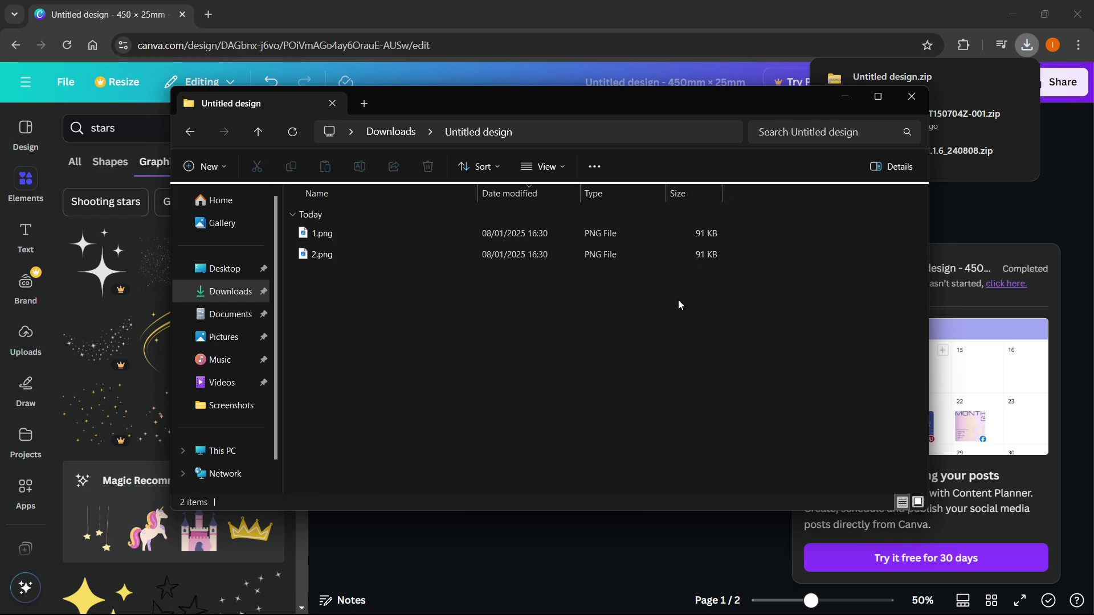
pyautogui.click(918, 502)
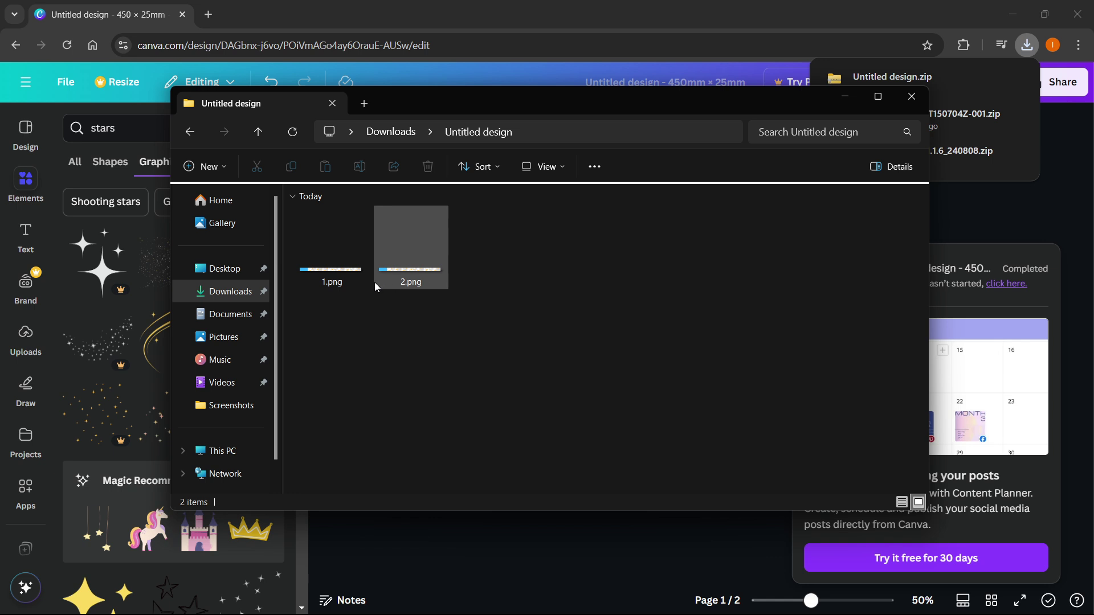
pyautogui.keyDown('ctrl'); pyautogui.scroll(4, 376, 299); pyautogui.keyUp('ctrl')
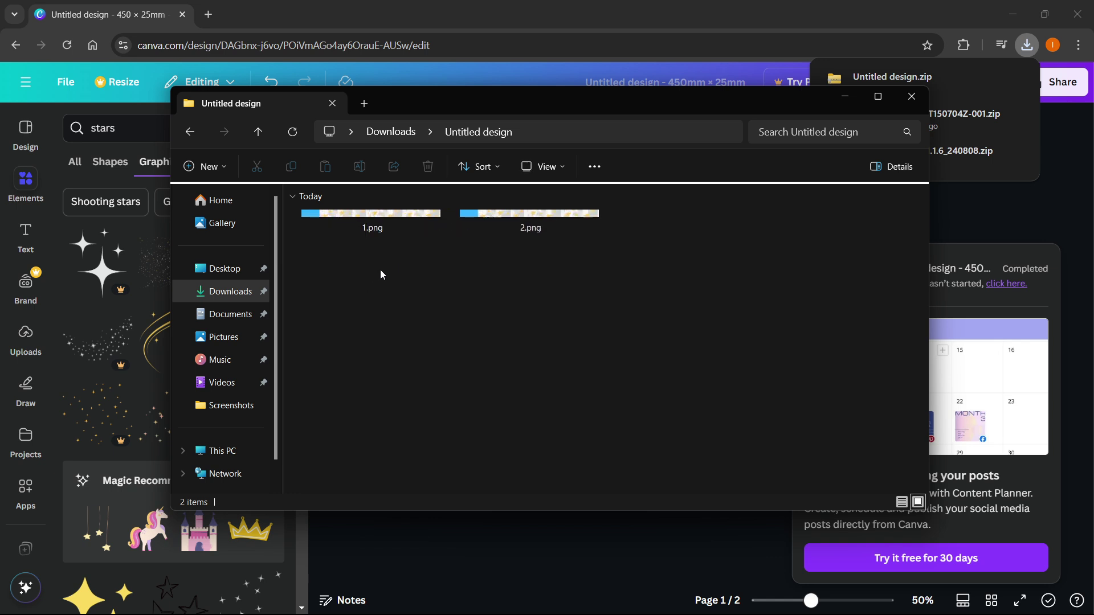
# Step: Preview the 2000 × 111 exports 1.png and 2.png in Windows Photos
pyautogui.click(369, 222)
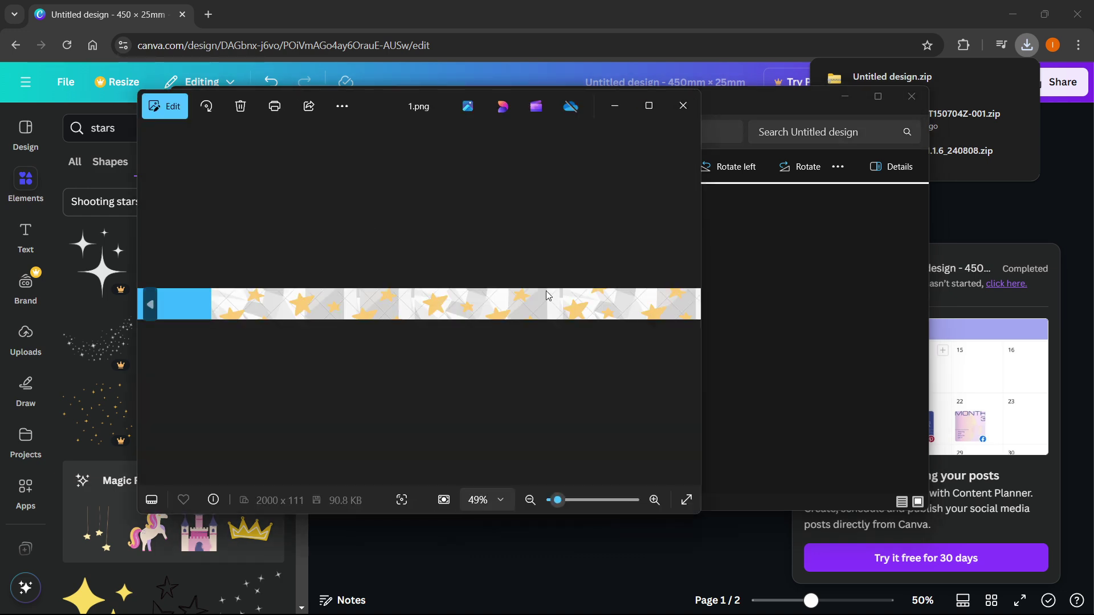
pyautogui.press('Right')
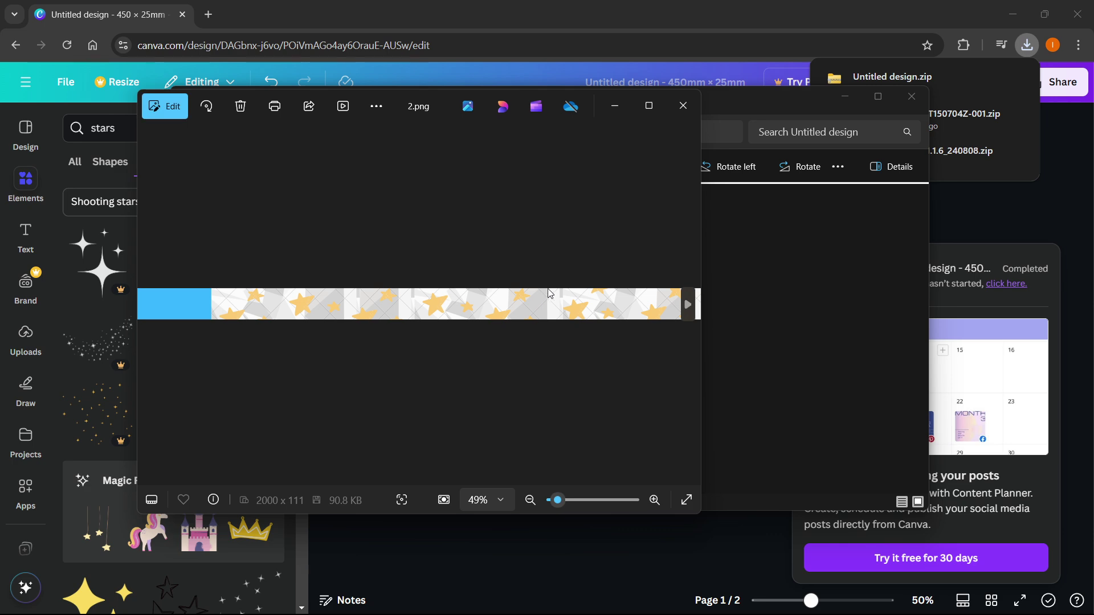
pyautogui.click(686, 108)
# Step: Reopen 2.png for another look, then close Photos and File Explorer to return to Canva
pyautogui.click(555, 221)
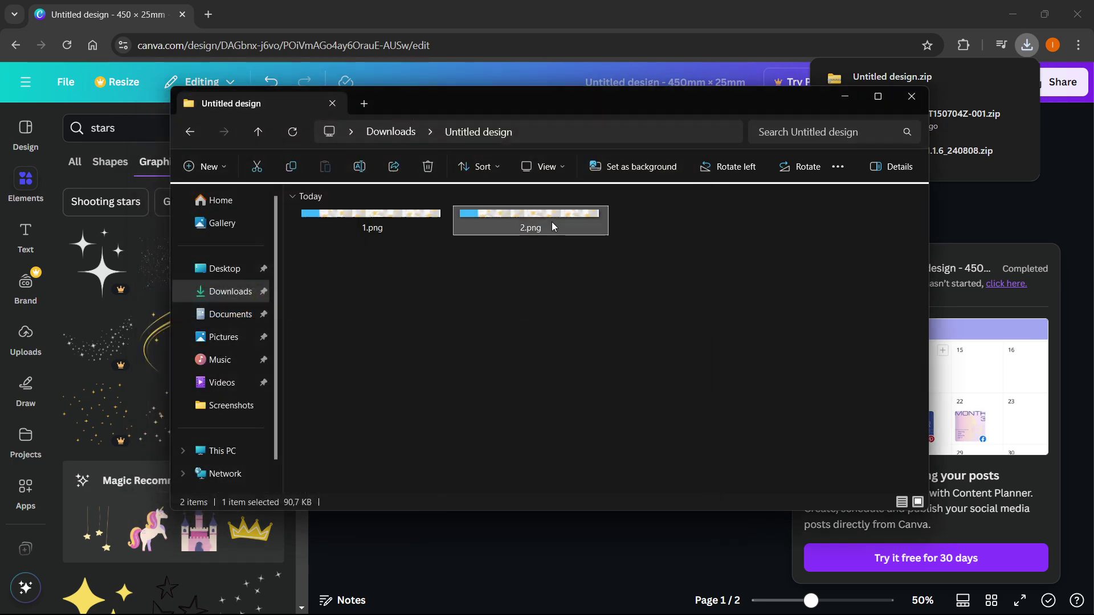
pyautogui.doubleClick(555, 222)
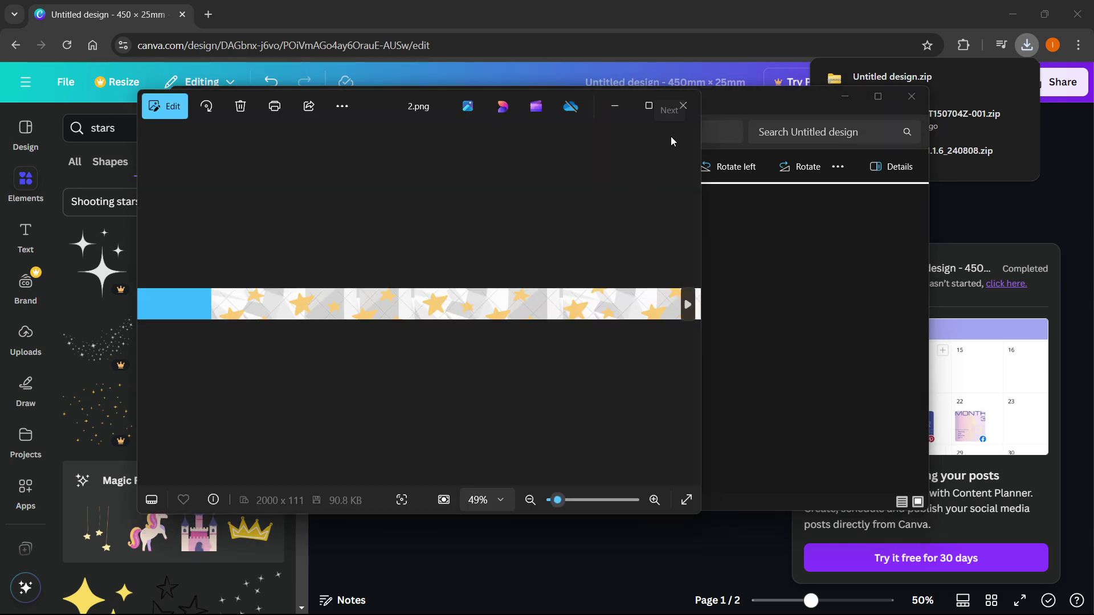
pyautogui.click(688, 106)
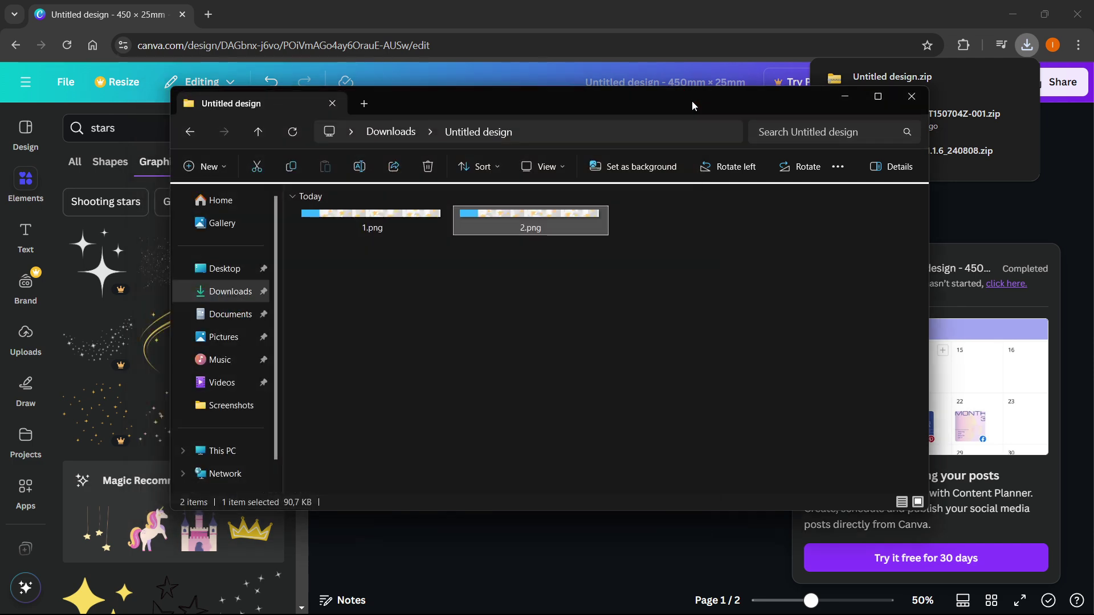
pyautogui.click(912, 98)
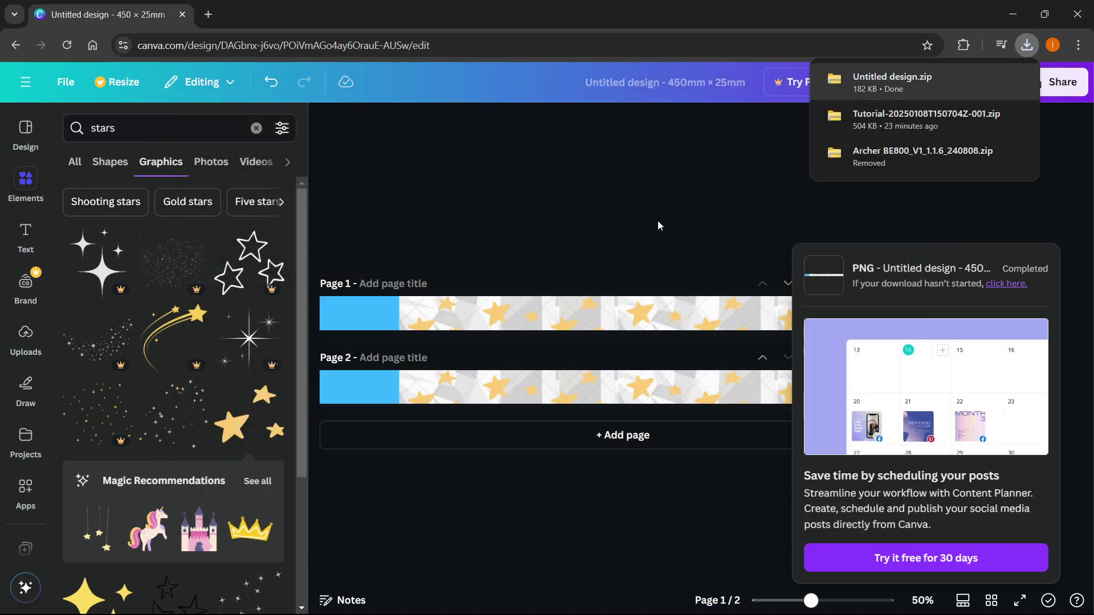
pyautogui.click(657, 221)
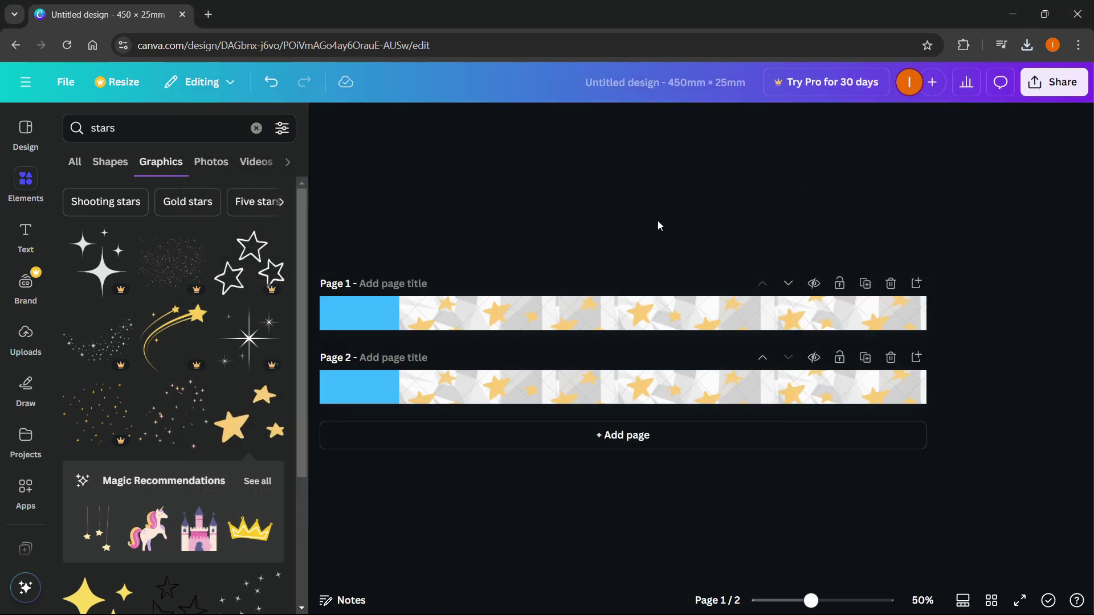